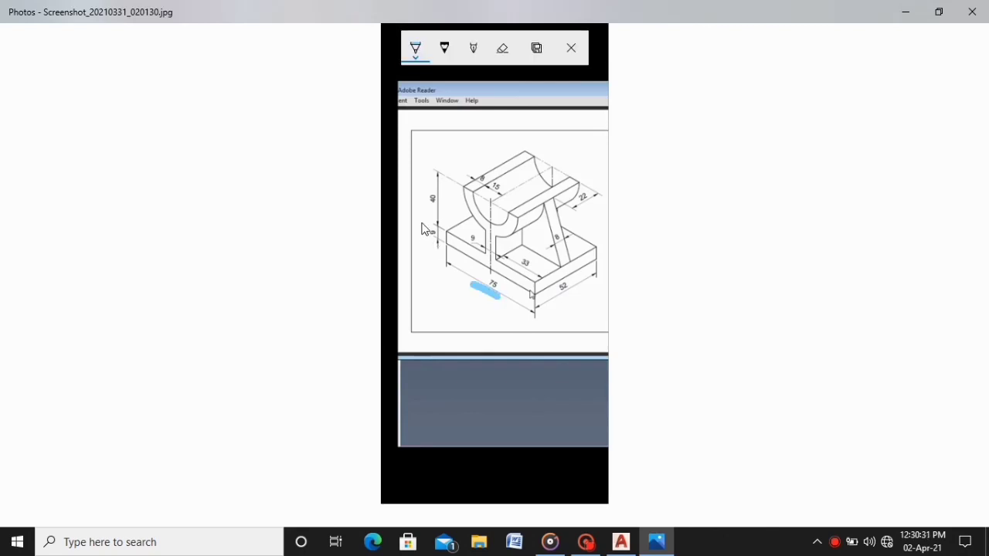
Mark the 9 dimension on the bracket reference drawing with a blue highlighter stroke
{"action": "left_click_drag", "start_coordinate": [422, 223], "coordinate": [421, 243]}
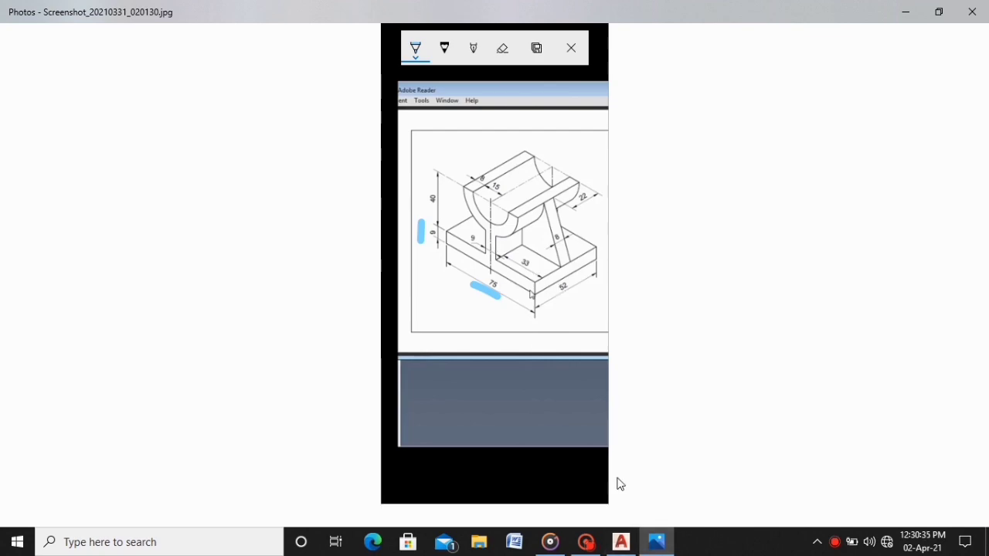
Switch to AutoCAD and set the drawing to the Front view
{"action": "left_click", "coordinate": [622, 543]}
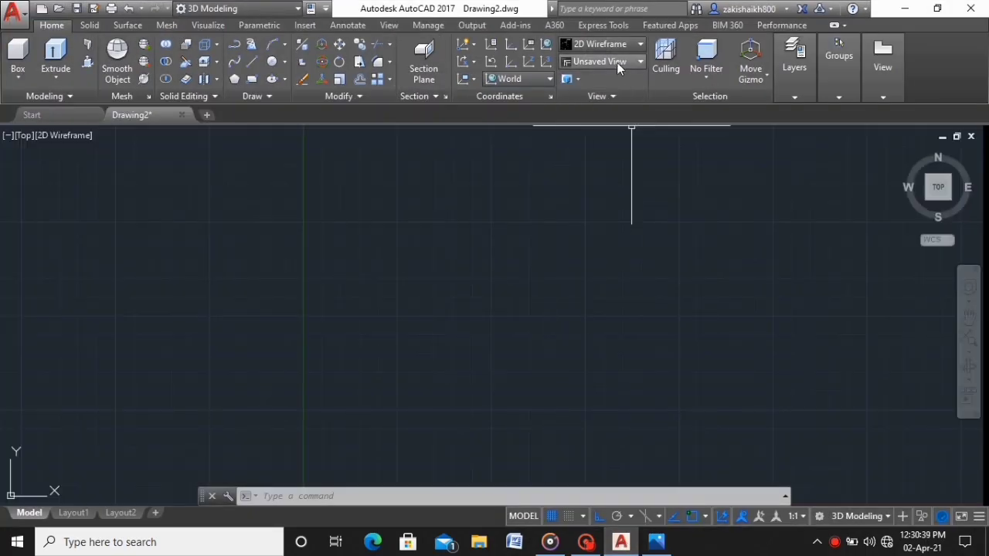
{"action": "left_click", "coordinate": [616, 62]}
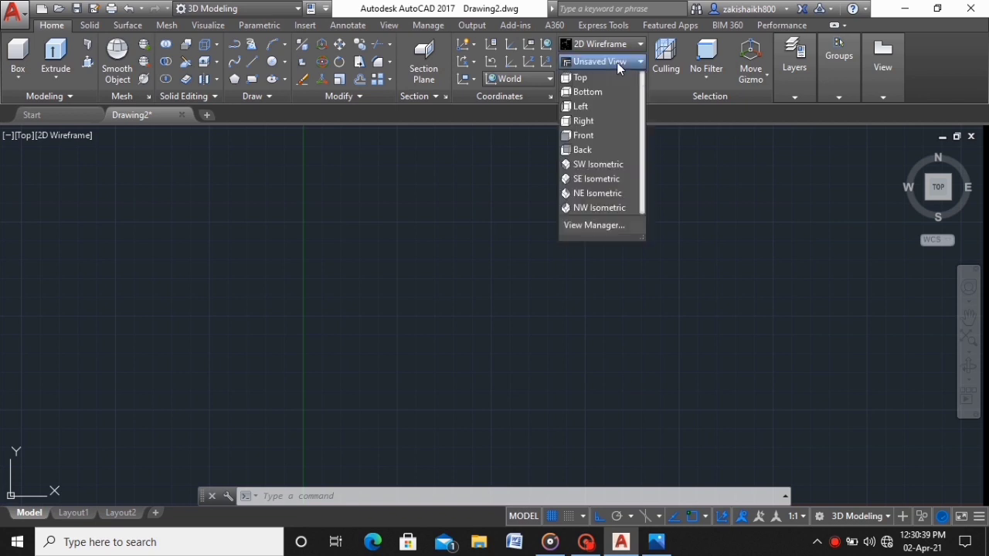
{"action": "left_click", "coordinate": [608, 137]}
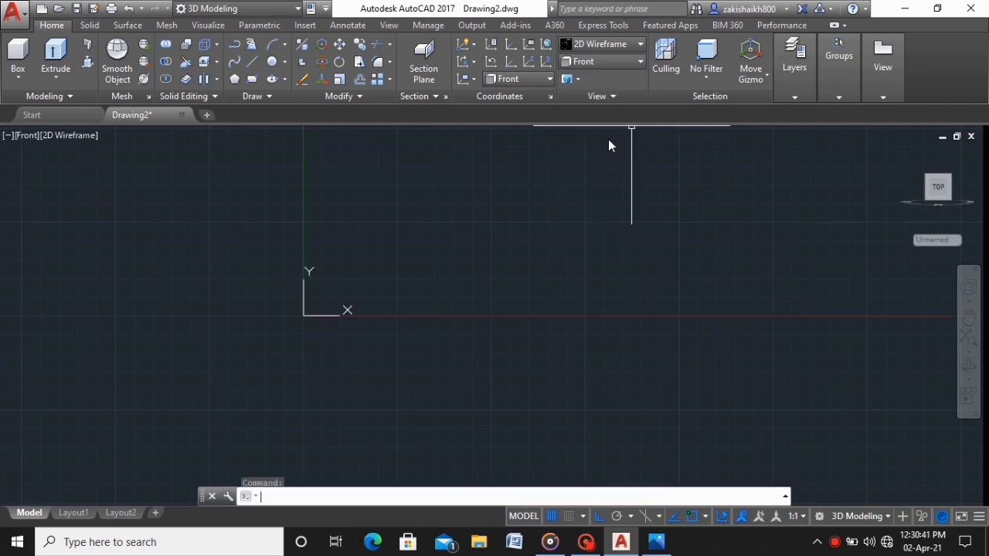
Turn off Show UCS Icon at Origin and delete the selected object
{"action": "right_click", "coordinate": [313, 313]}
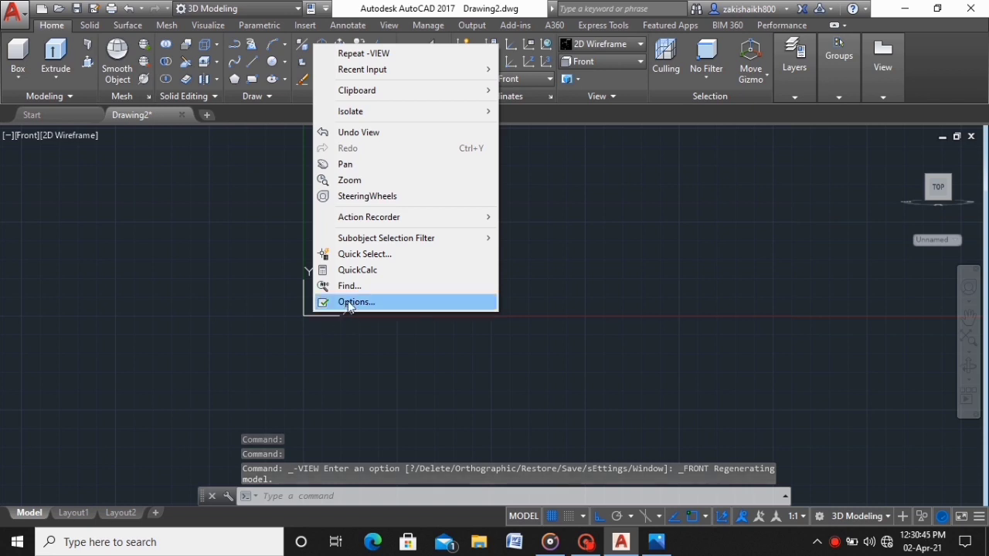
{"action": "left_click", "coordinate": [288, 286]}
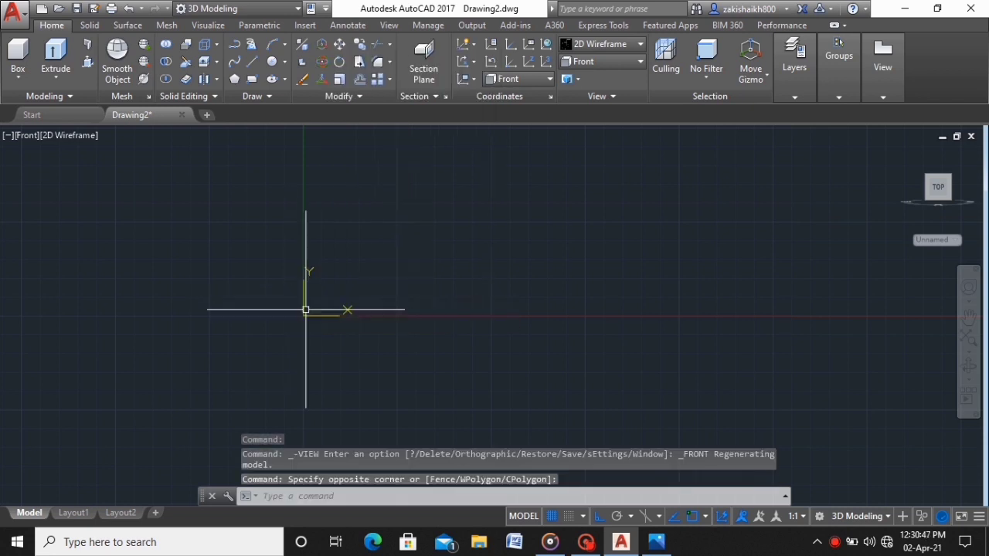
{"action": "right_click", "coordinate": [306, 310]}
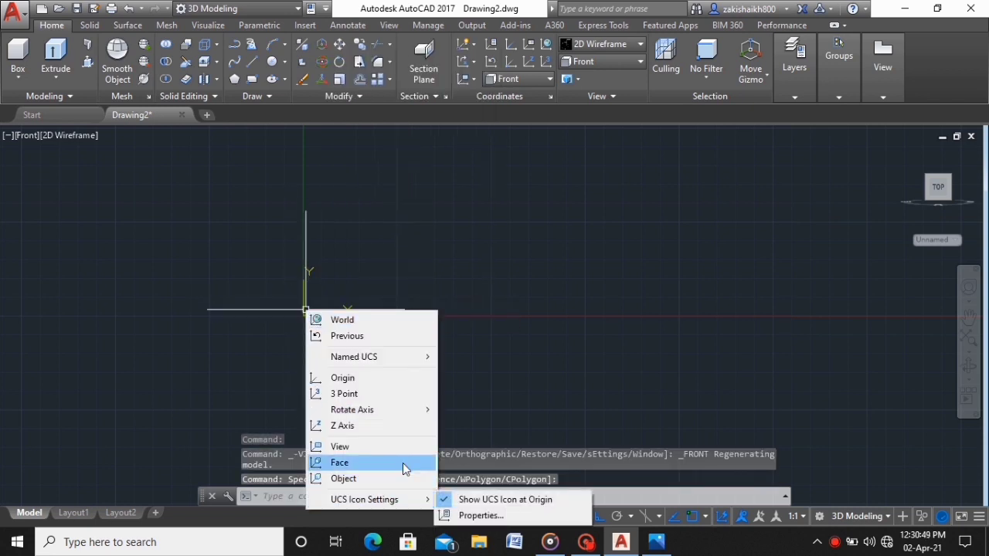
{"action": "left_click", "coordinate": [494, 499]}
{"action": "key", "text": "Delete"}
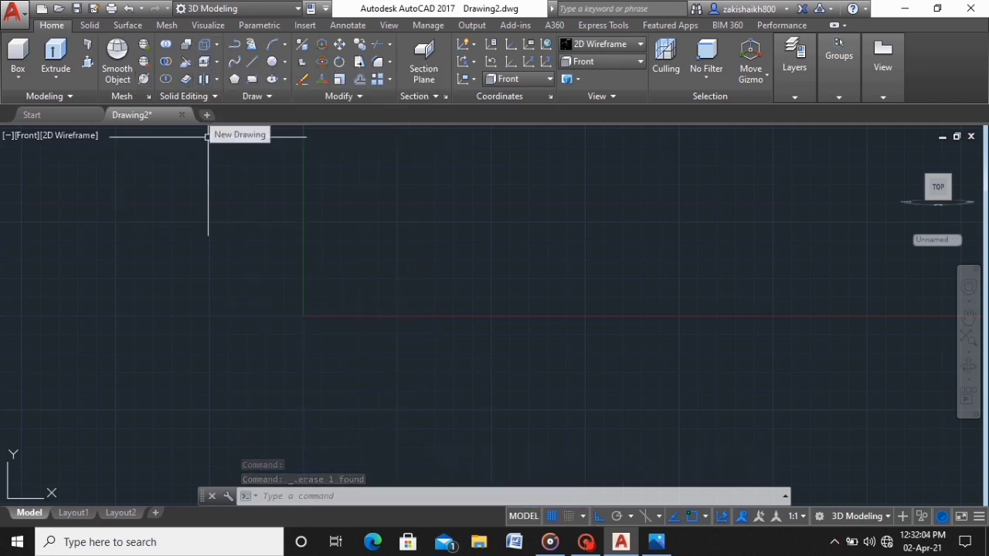
Draw the 75 by 6 base rectangle with RECTANG
{"action": "left_click", "coordinate": [343, 325]}
{"action": "type", "text": "75"}
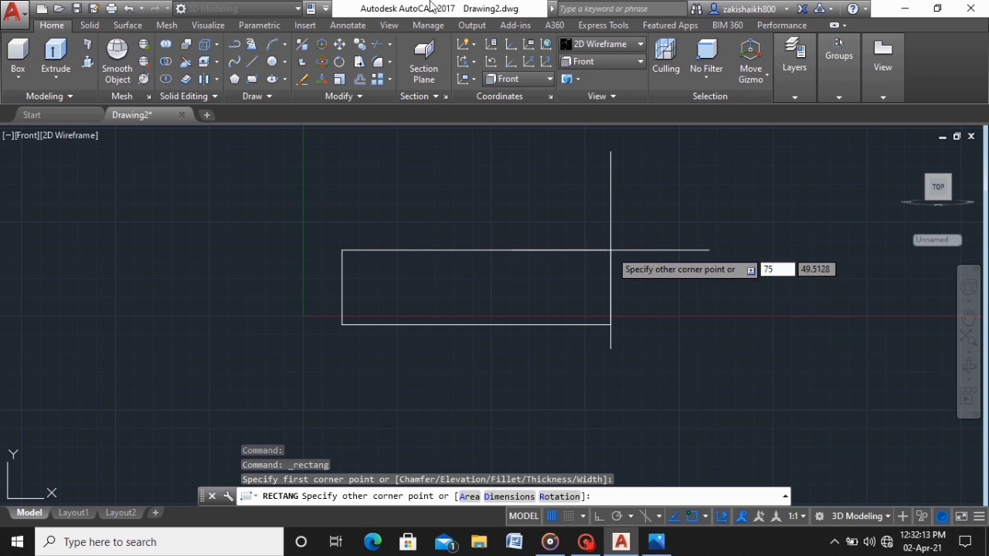
{"action": "key", "text": "Tab"}
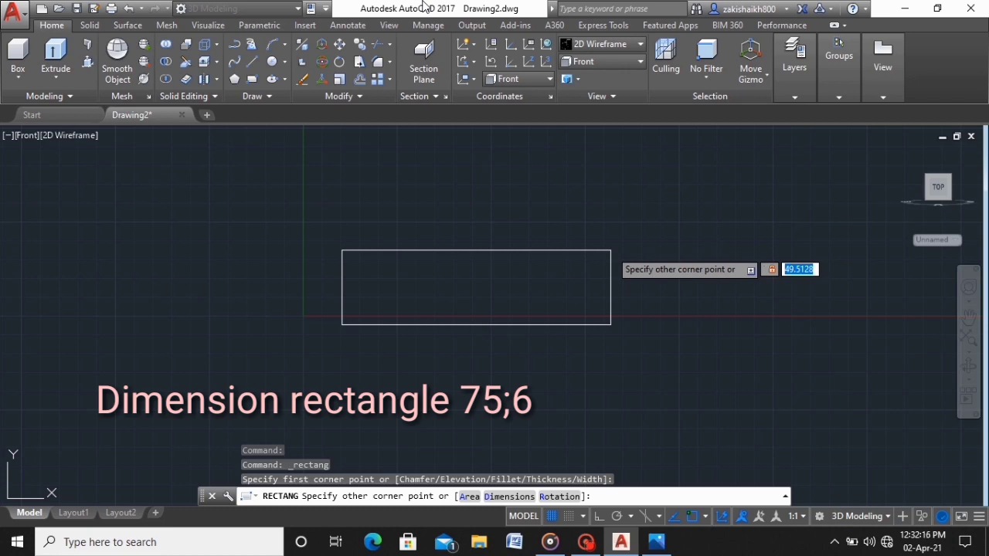
{"action": "type", "text": "6"}
{"action": "key", "text": "Return"}
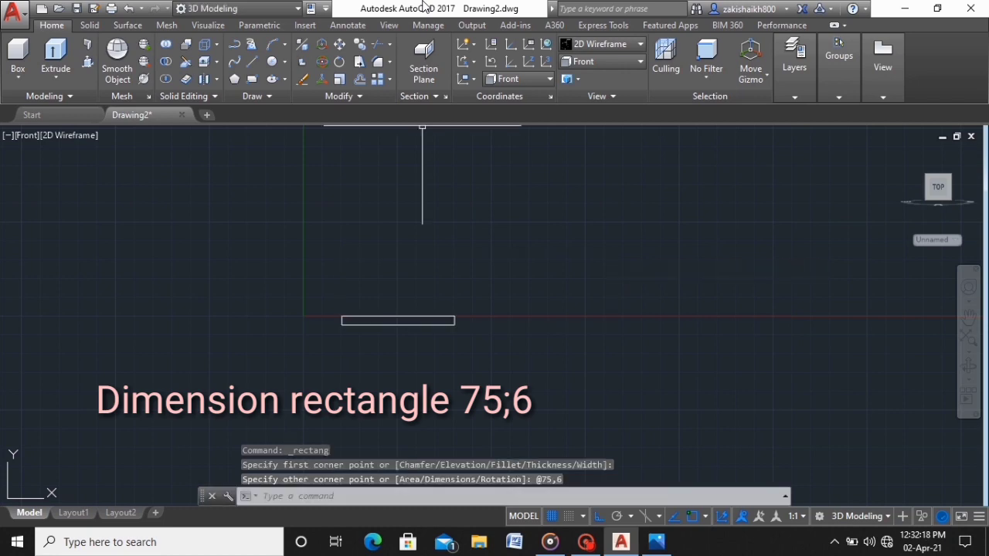
Draw a 46-long vertical line up from the base's bottom-edge midpoint
{"action": "scroll", "coordinate": [380, 325], "scroll_direction": "up", "scroll_amount": 2}
{"action": "scroll", "coordinate": [393, 314], "scroll_direction": "up", "scroll_amount": 4}
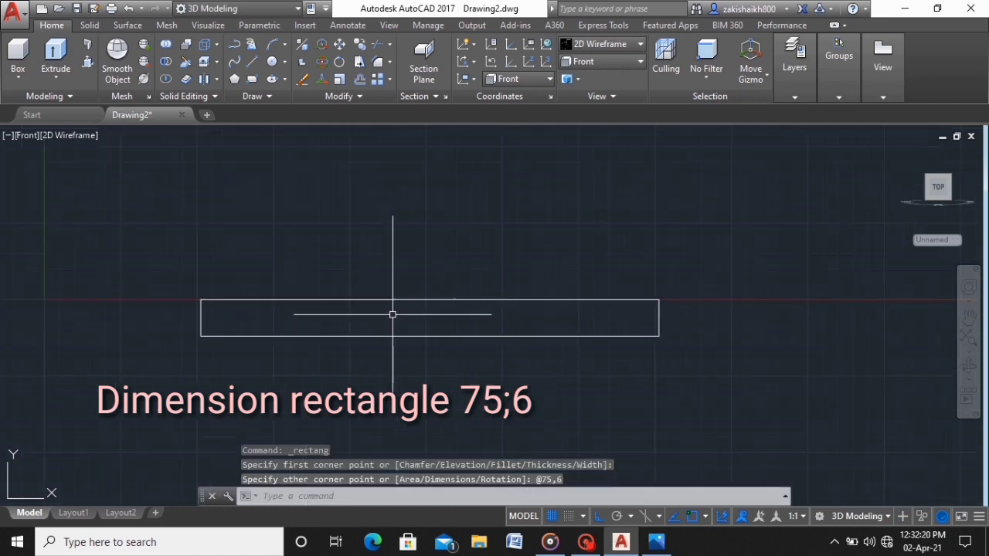
{"action": "left_click", "coordinate": [251, 61]}
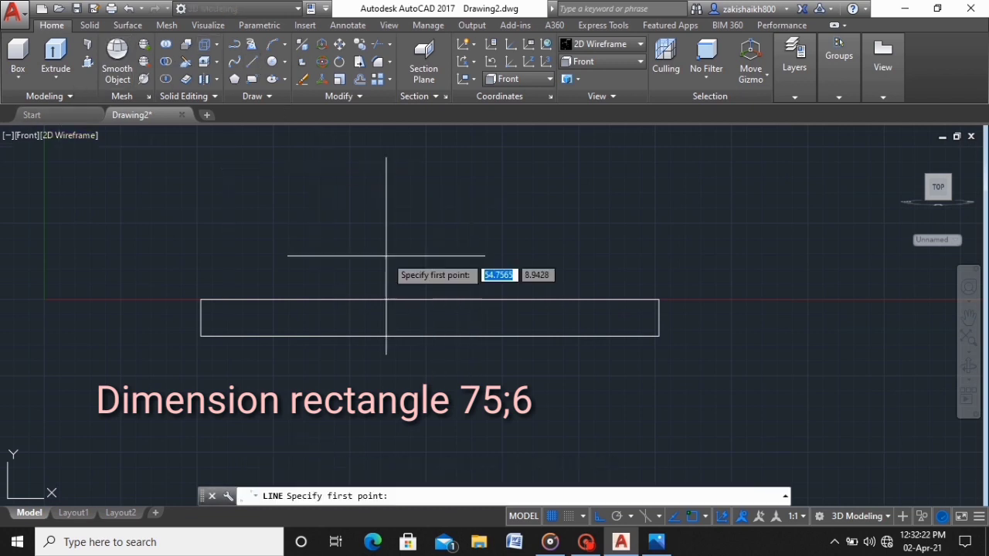
{"action": "left_click", "coordinate": [430, 337]}
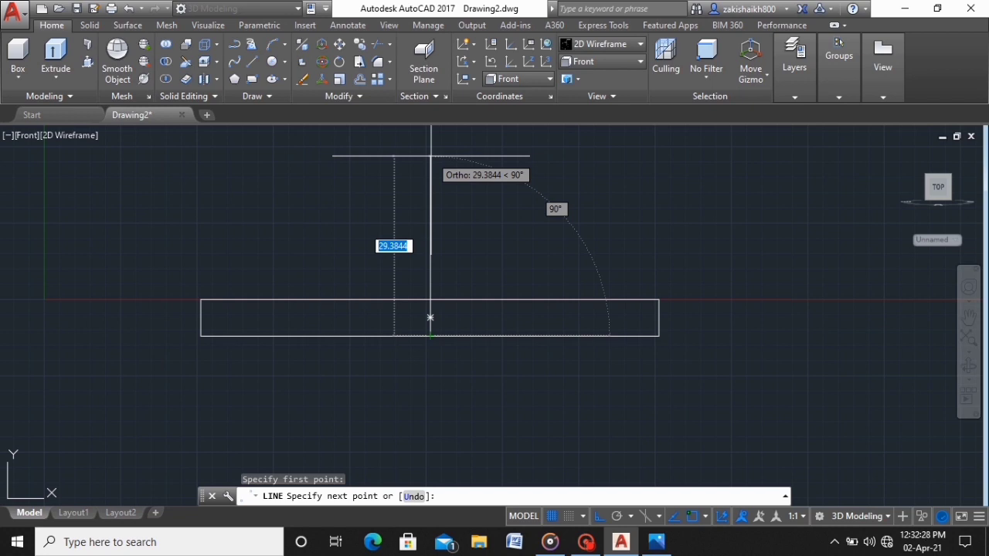
{"action": "type", "text": "46"}
{"action": "key", "text": "Return"}
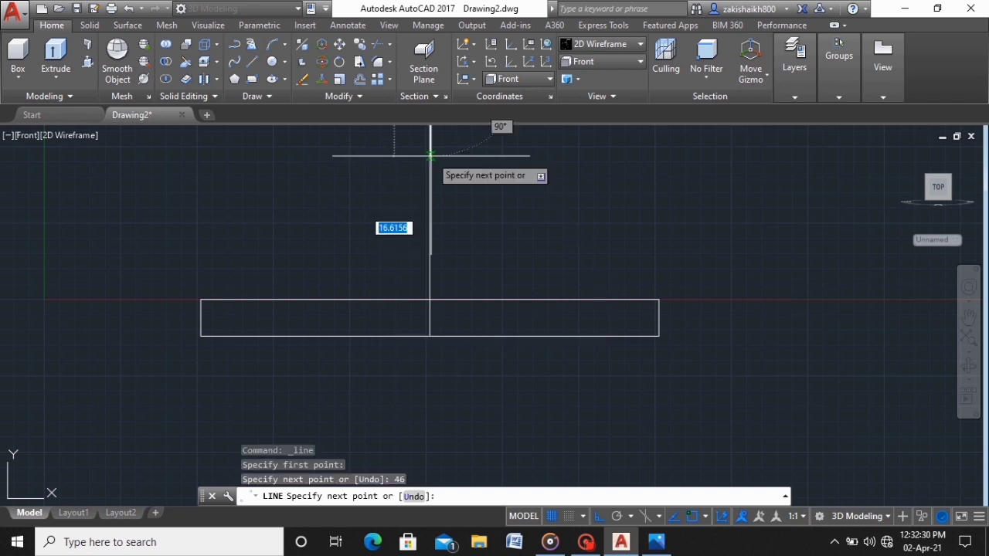
{"action": "key", "text": "Escape"}
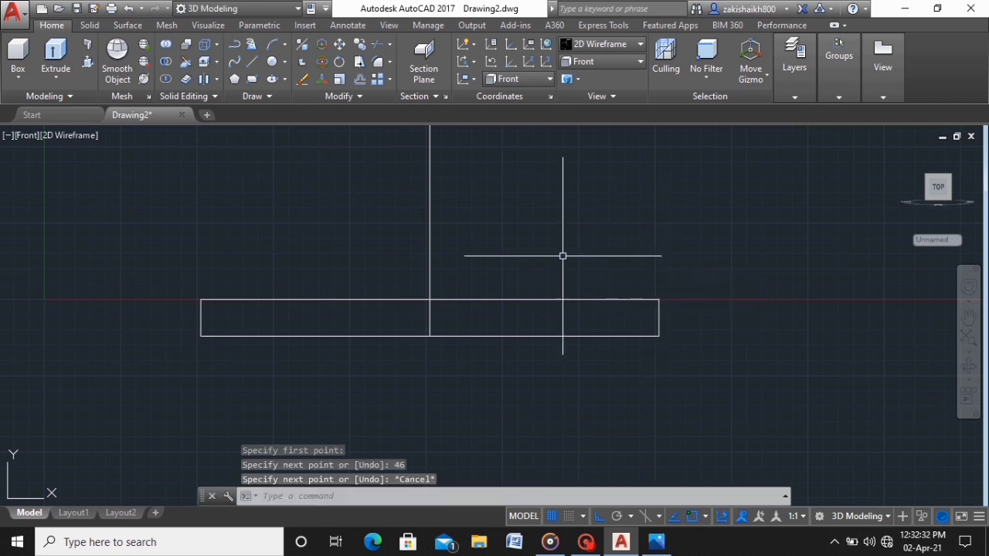
{"action": "key", "text": "Escape"}
{"action": "scroll", "coordinate": [518, 236], "scroll_direction": "down", "scroll_amount": 4}
{"action": "scroll", "coordinate": [525, 217], "scroll_direction": "up", "scroll_amount": 2}
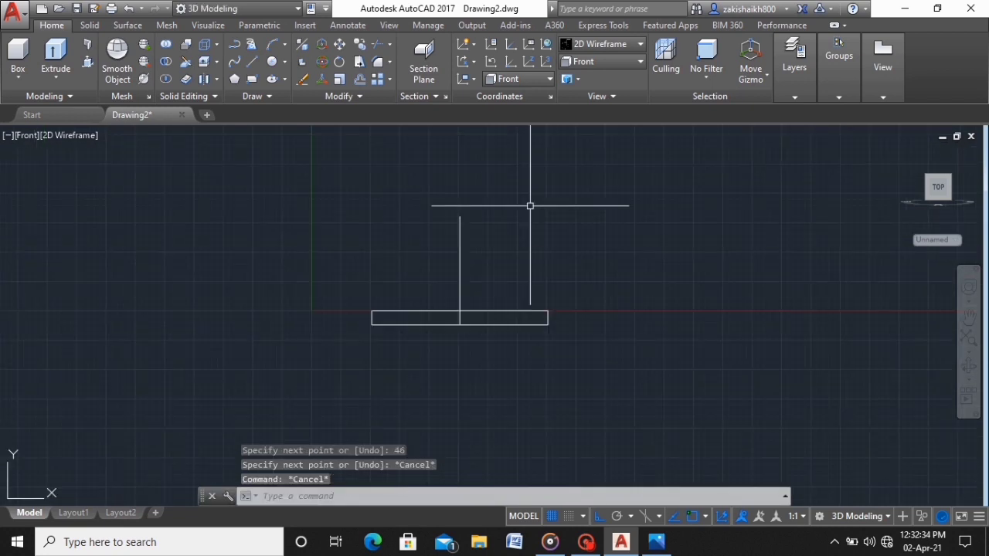
{"action": "scroll", "coordinate": [530, 217], "scroll_direction": "up", "scroll_amount": 4}
{"action": "scroll", "coordinate": [530, 225], "scroll_direction": "down", "scroll_amount": 2}
{"action": "scroll", "coordinate": [474, 348], "scroll_direction": "down", "scroll_amount": 2}
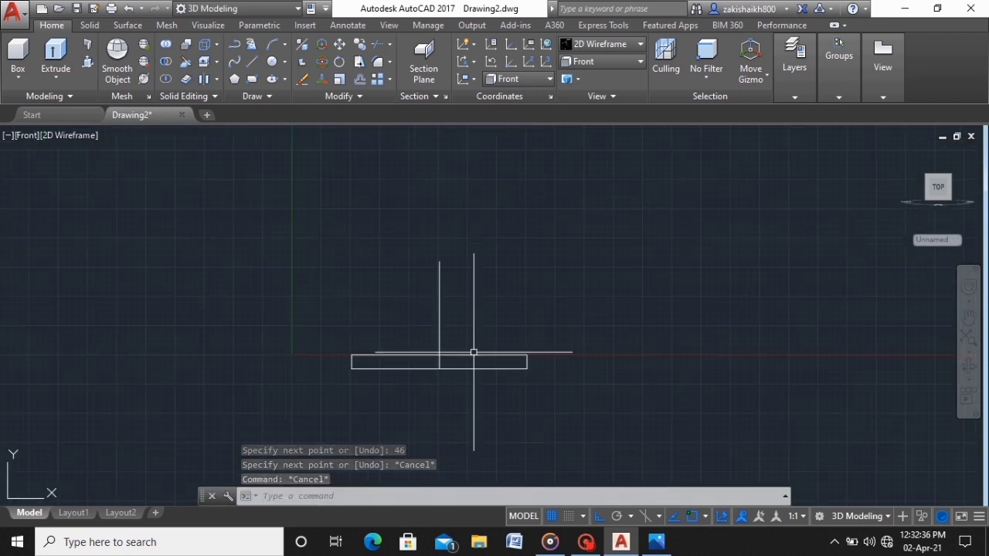
{"action": "scroll", "coordinate": [425, 386], "scroll_direction": "up", "scroll_amount": 2}
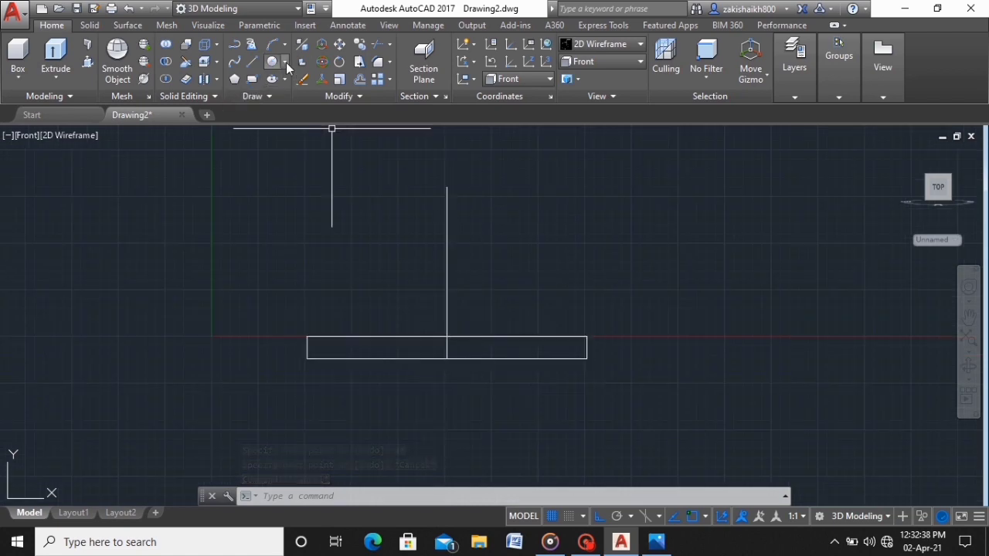
Draw Center, Diameter circles of 30 and 46 at the vertical line's top endpoint
{"action": "left_click", "coordinate": [286, 64]}
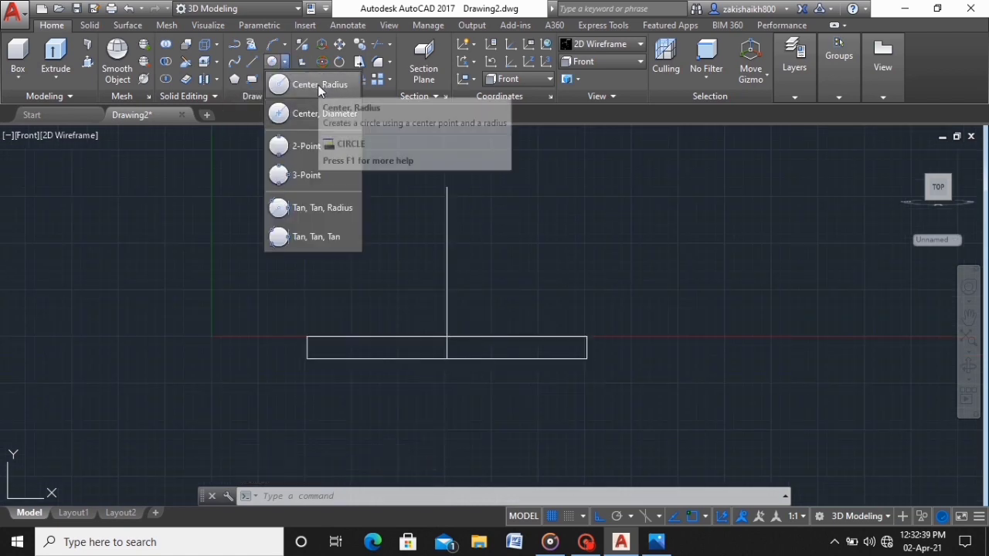
{"action": "left_click", "coordinate": [316, 112]}
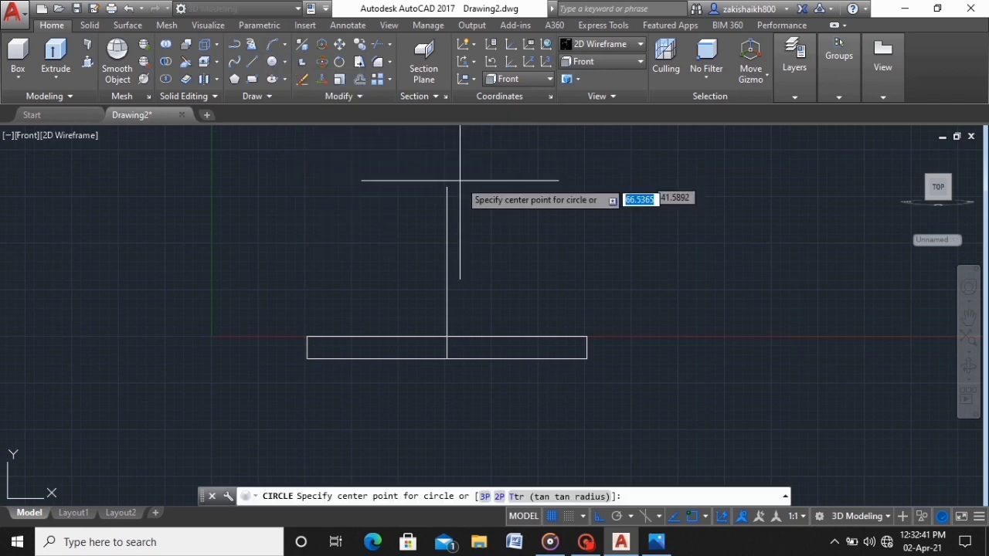
{"action": "left_click", "coordinate": [447, 186]}
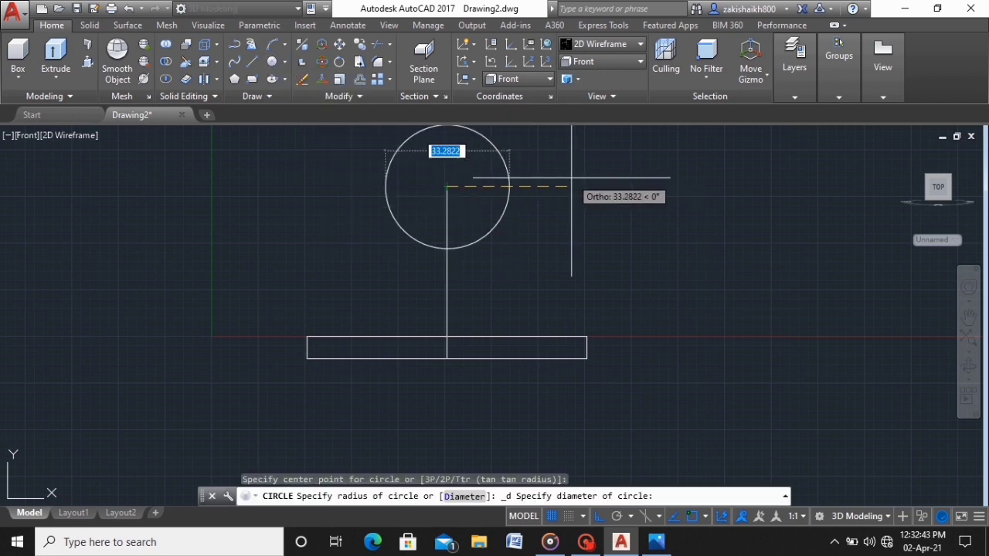
{"action": "type", "text": "30"}
{"action": "key", "text": "Return"}
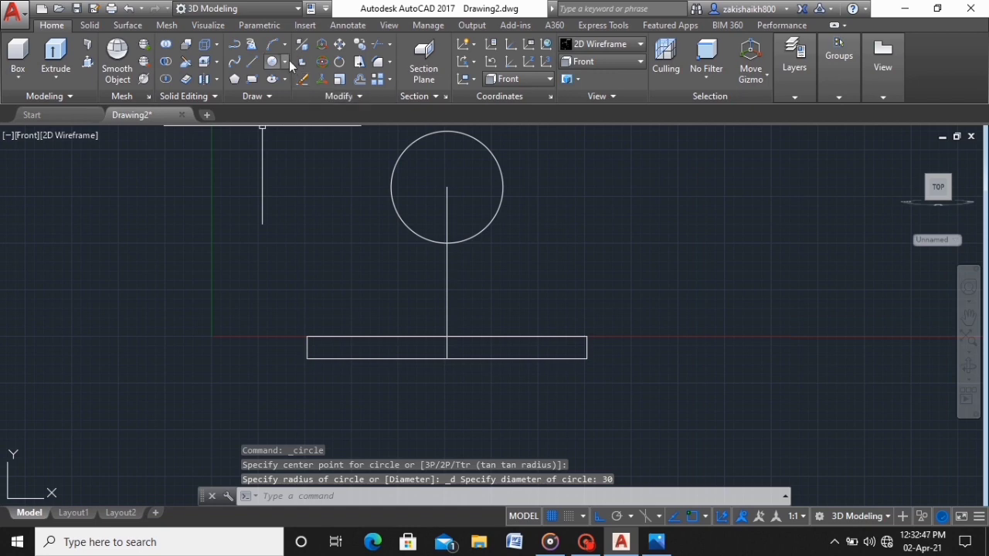
{"action": "left_click", "coordinate": [285, 62]}
{"action": "left_click", "coordinate": [313, 116]}
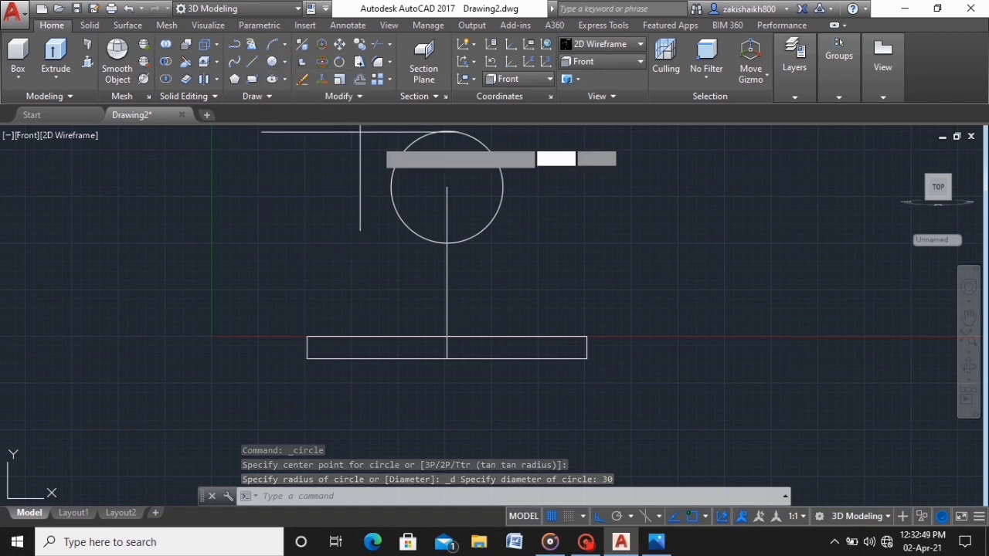
{"action": "left_click", "coordinate": [446, 187]}
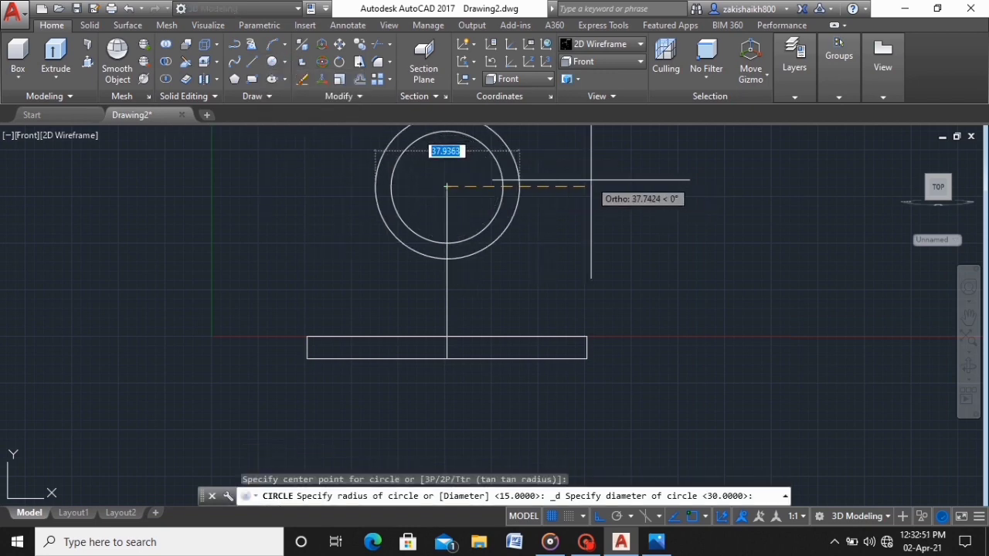
{"action": "type", "text": "46"}
{"action": "key", "text": "Return"}
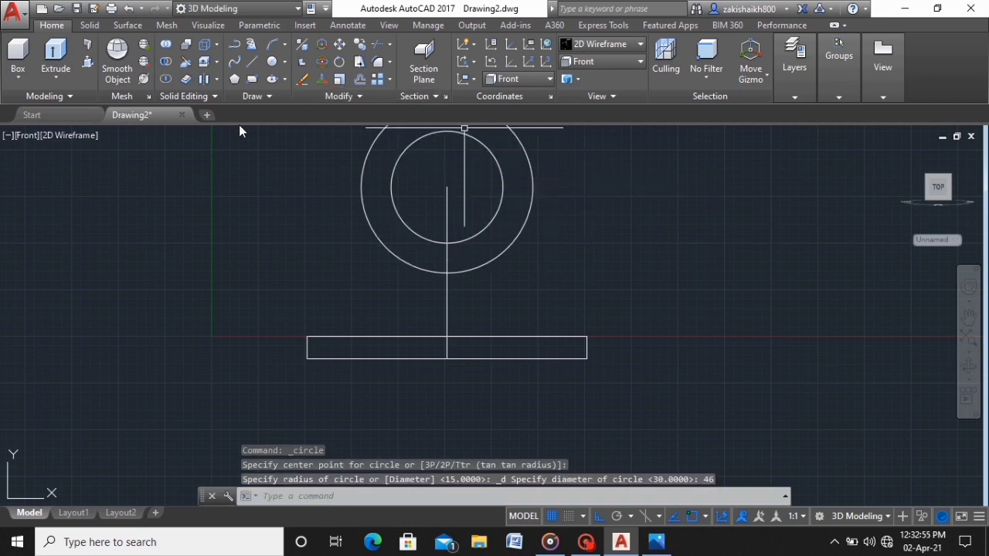
Offset the central line 4.5 to both sides, then highlight the 9 rib dimension in Photos
{"action": "left_click", "coordinate": [361, 80]}
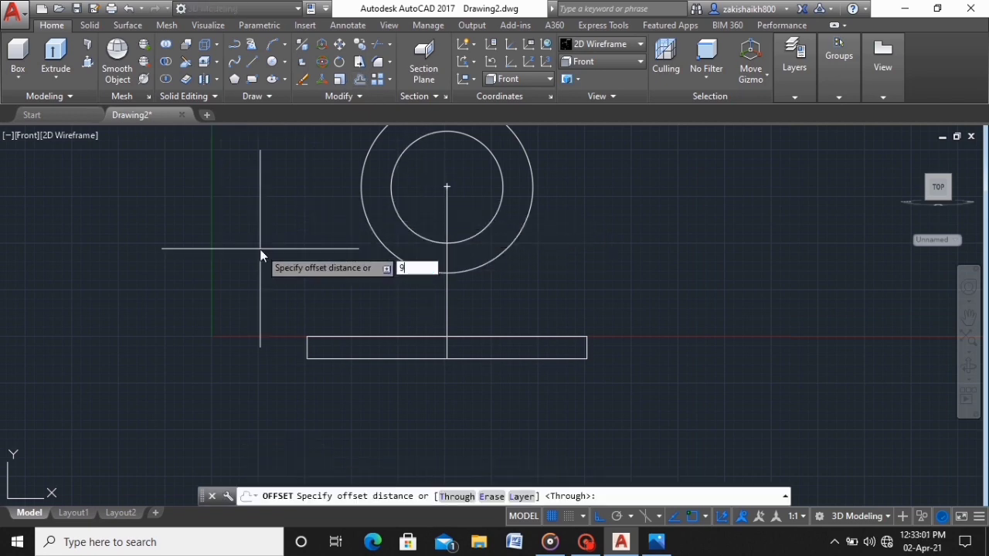
{"action": "key", "text": "Return"}
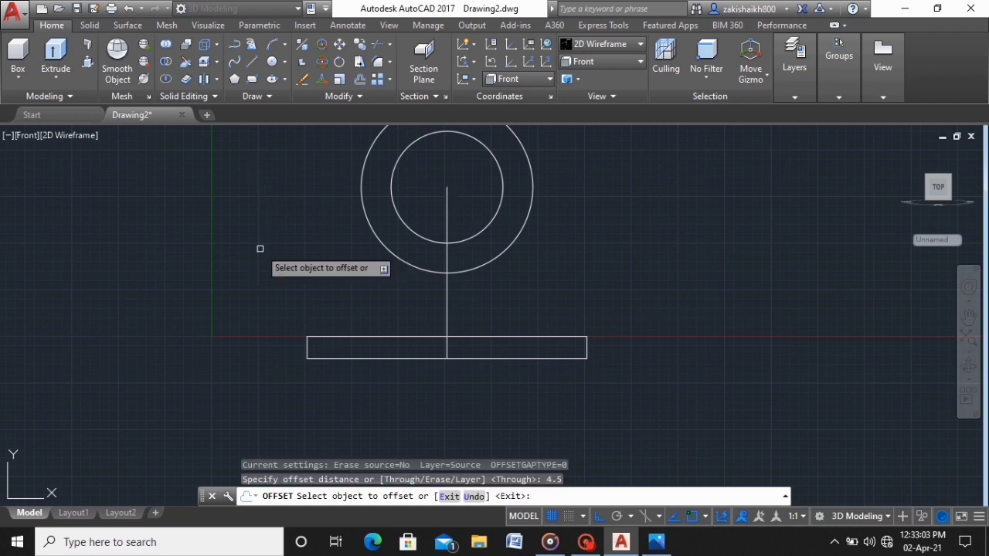
{"action": "left_click", "coordinate": [447, 295]}
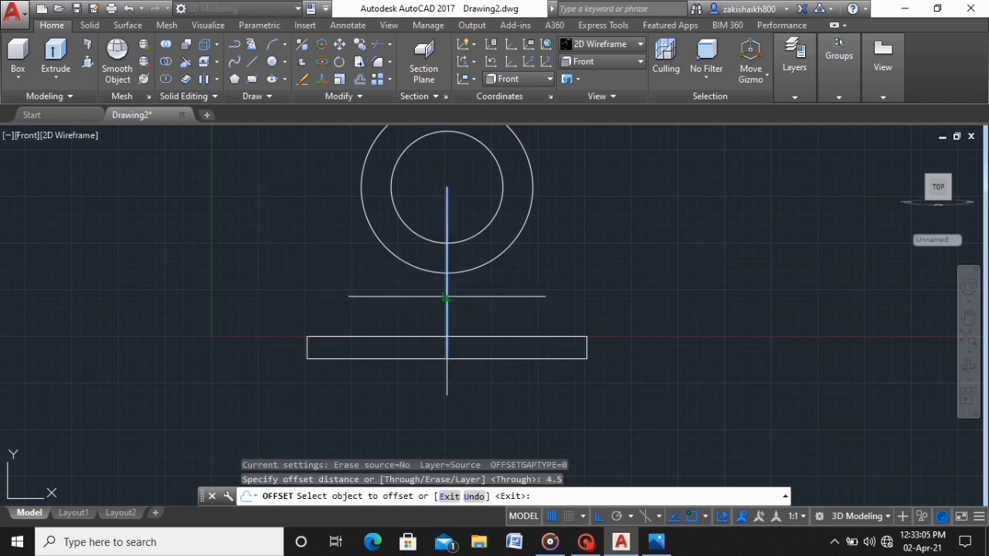
{"action": "left_click", "coordinate": [477, 296]}
{"action": "left_click", "coordinate": [447, 295]}
{"action": "left_click", "coordinate": [433, 295]}
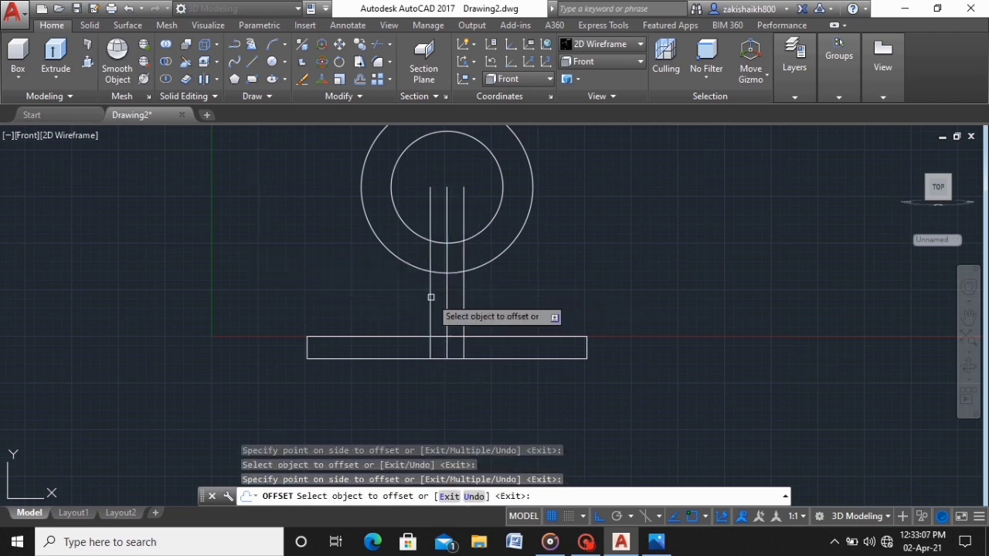
{"action": "left_click", "coordinate": [656, 541]}
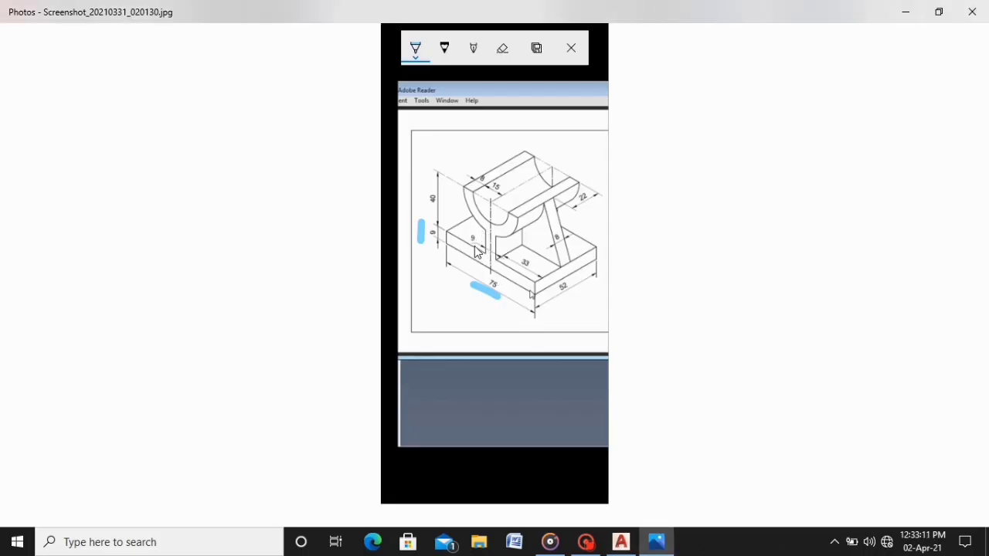
{"action": "left_click_drag", "start_coordinate": [473, 242], "coordinate": [492, 245]}
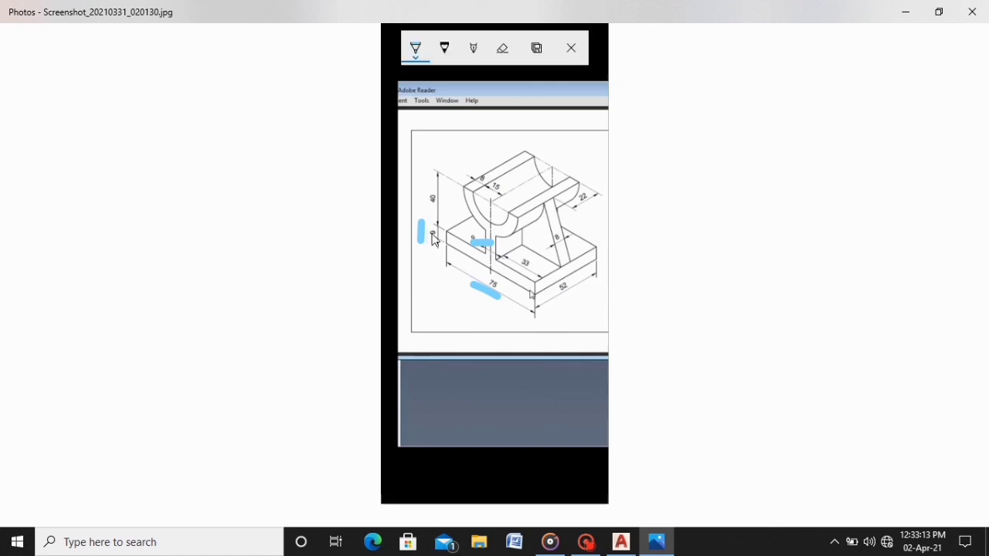
Trim the rib lines, plate top edge and outer-circle arc between the rib lines
{"action": "left_click", "coordinate": [618, 543]}
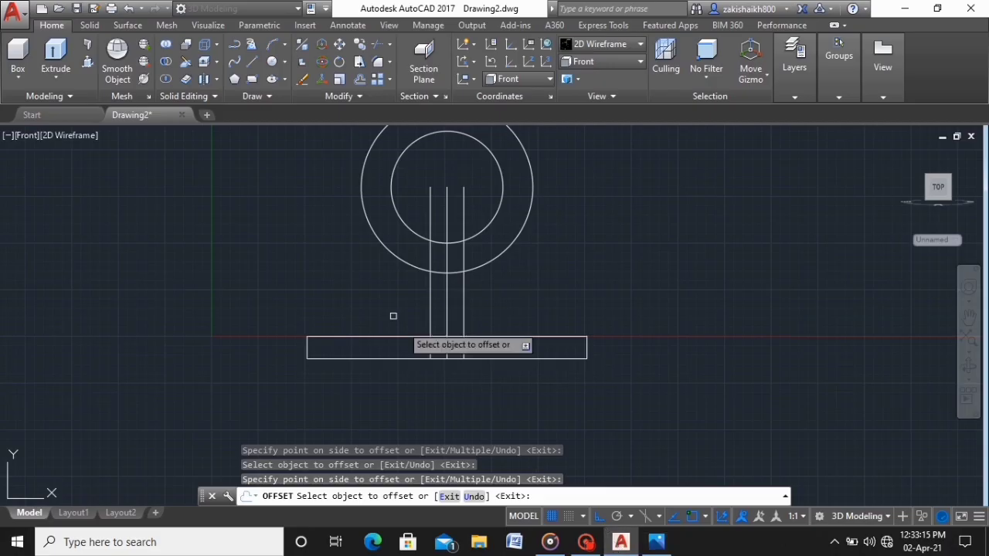
{"action": "left_click", "coordinate": [373, 48]}
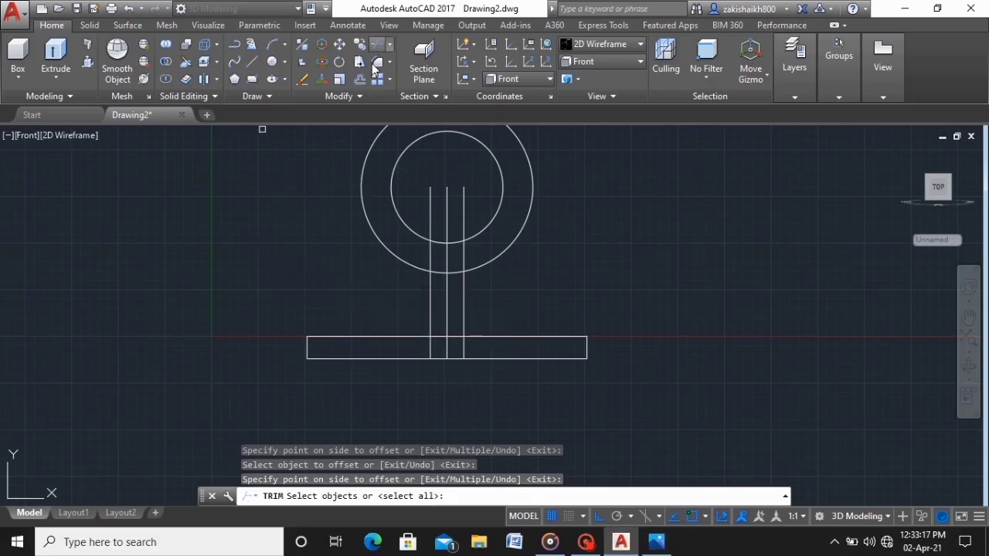
{"action": "key", "text": "Return"}
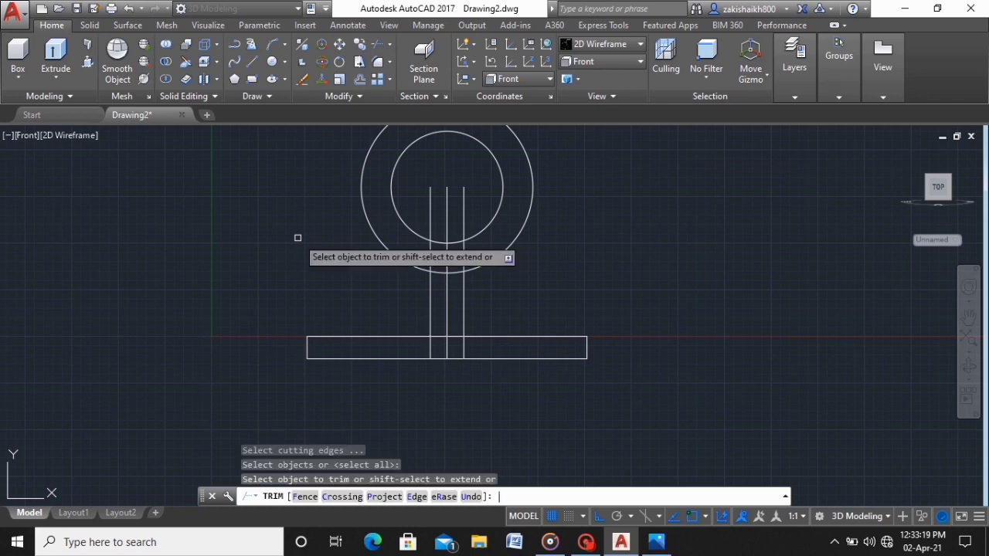
{"action": "left_click", "coordinate": [430, 349]}
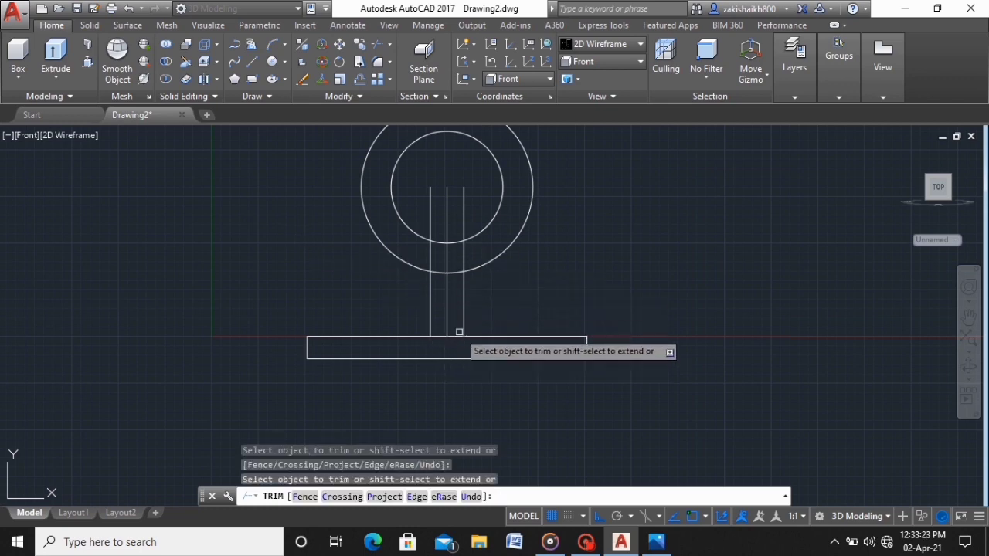
{"action": "left_click", "coordinate": [456, 336]}
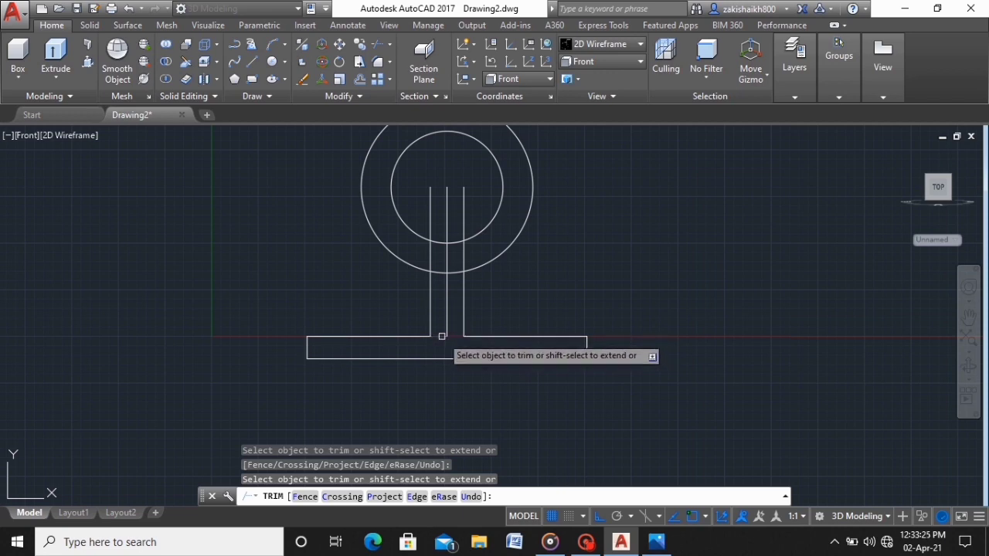
{"action": "left_click", "coordinate": [441, 272]}
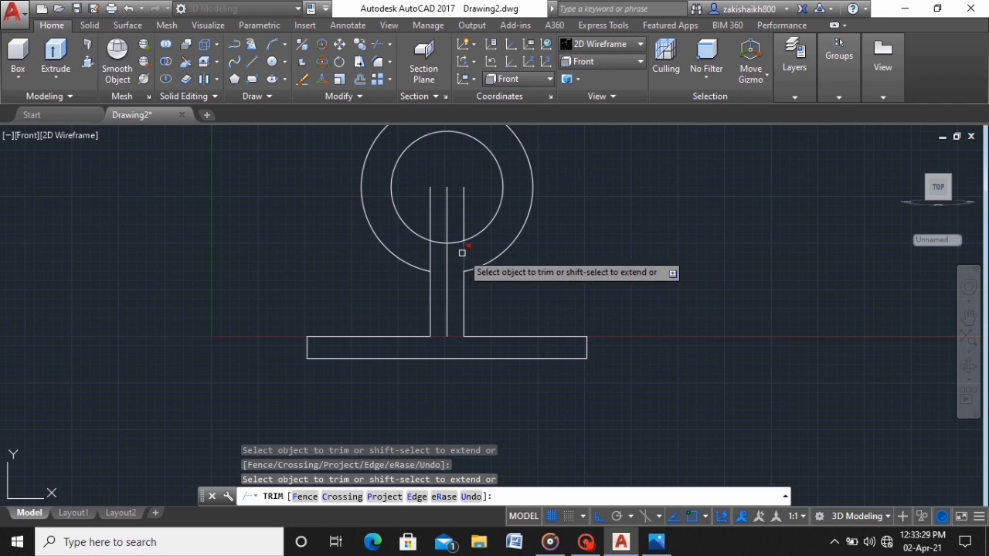
{"action": "left_click", "coordinate": [463, 255]}
{"action": "left_click", "coordinate": [431, 255]}
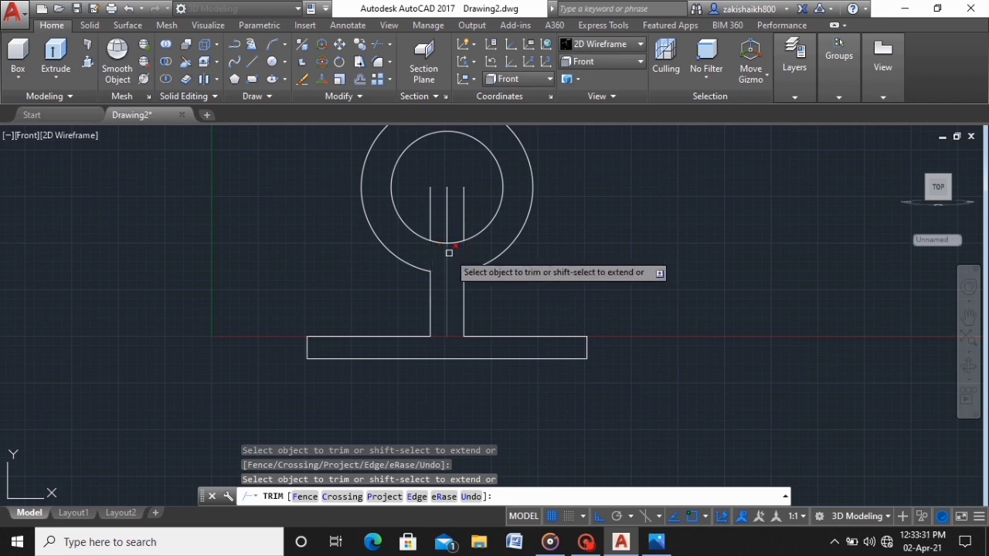
{"action": "left_click", "coordinate": [449, 252]}
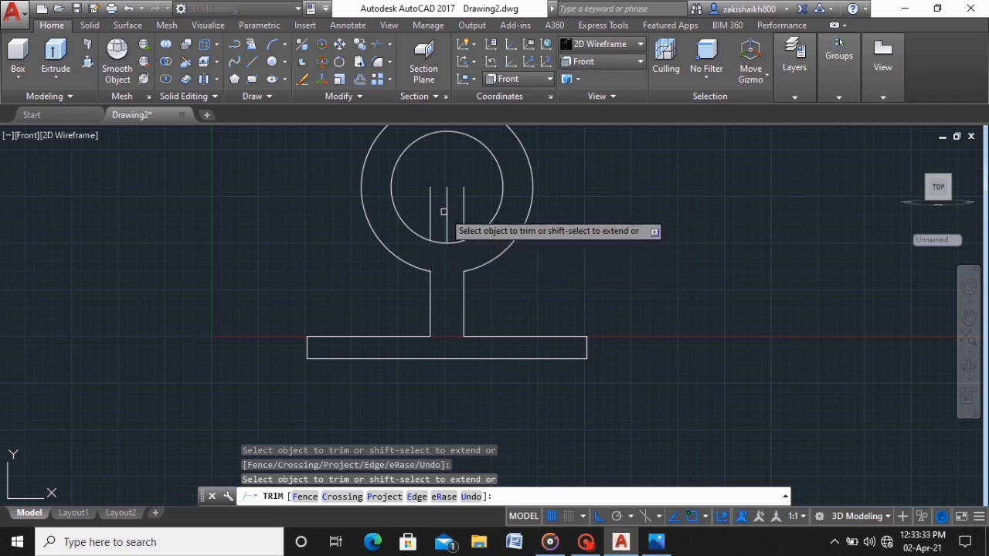
Draw horizontal lines at the circles' centre height on the left and right
{"action": "key", "text": "Escape"}
{"action": "key", "text": "Escape"}
{"action": "key", "text": "Escape"}
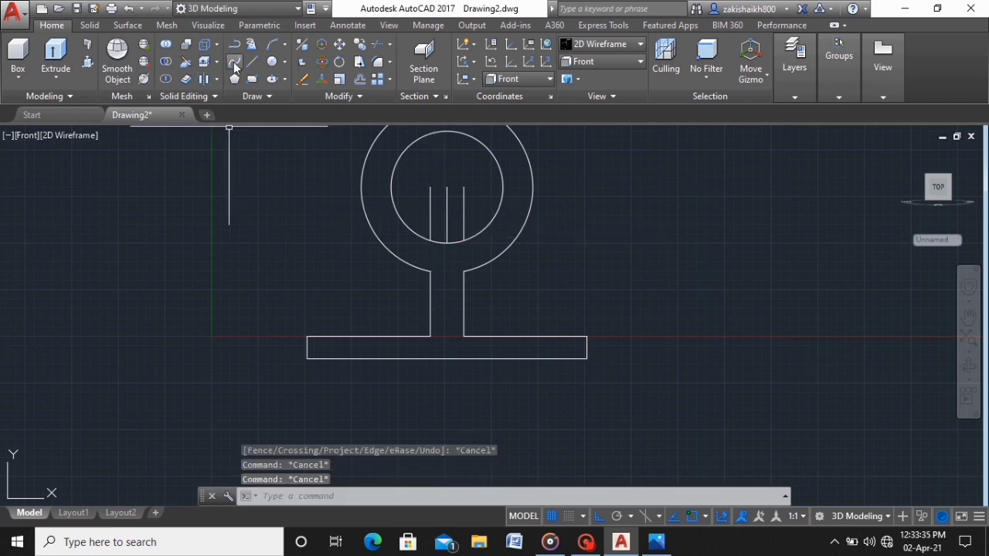
{"action": "left_click", "coordinate": [251, 68]}
{"action": "left_click", "coordinate": [447, 187]}
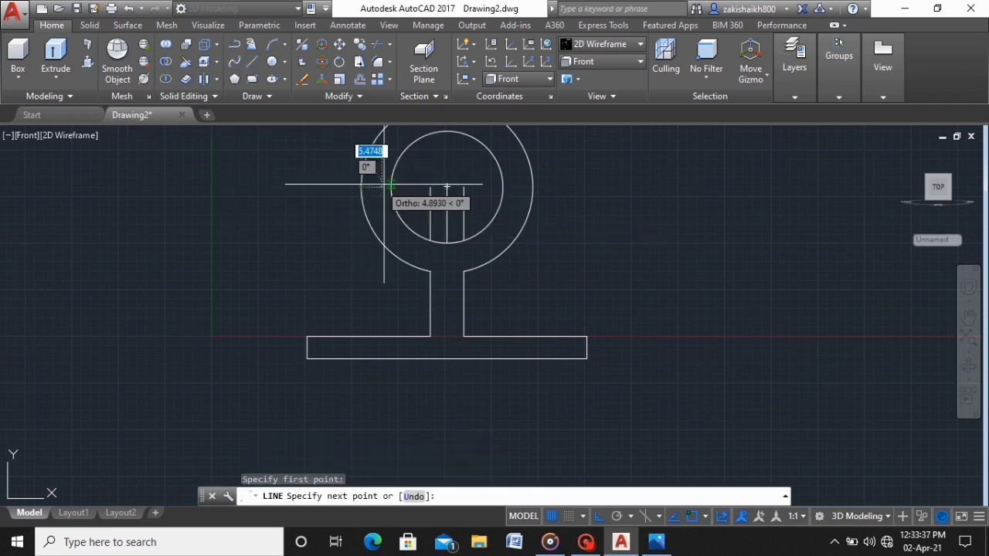
{"action": "left_click", "coordinate": [392, 187]}
{"action": "key", "text": "Escape"}
{"action": "key", "text": "Escape"}
{"action": "key", "text": "Escape"}
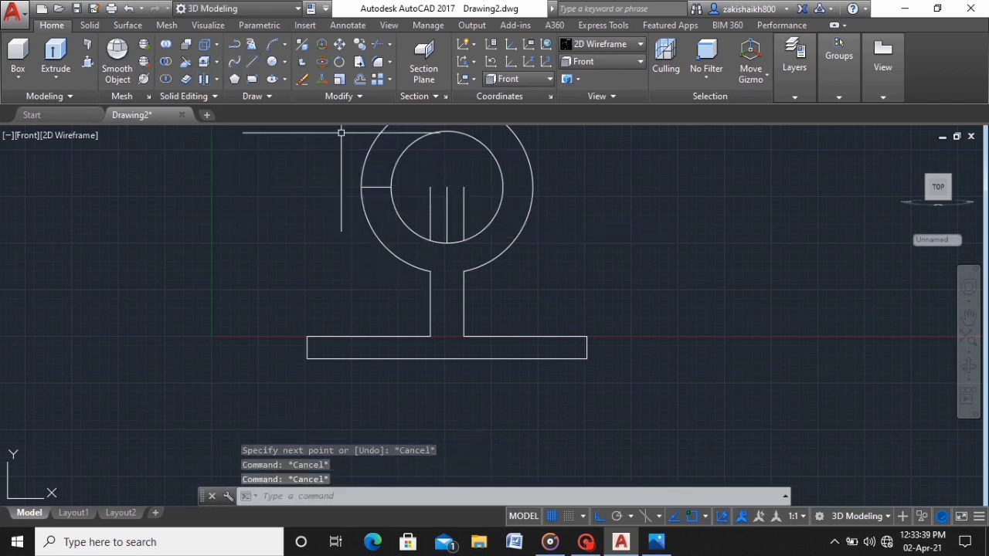
{"action": "left_click", "coordinate": [254, 65]}
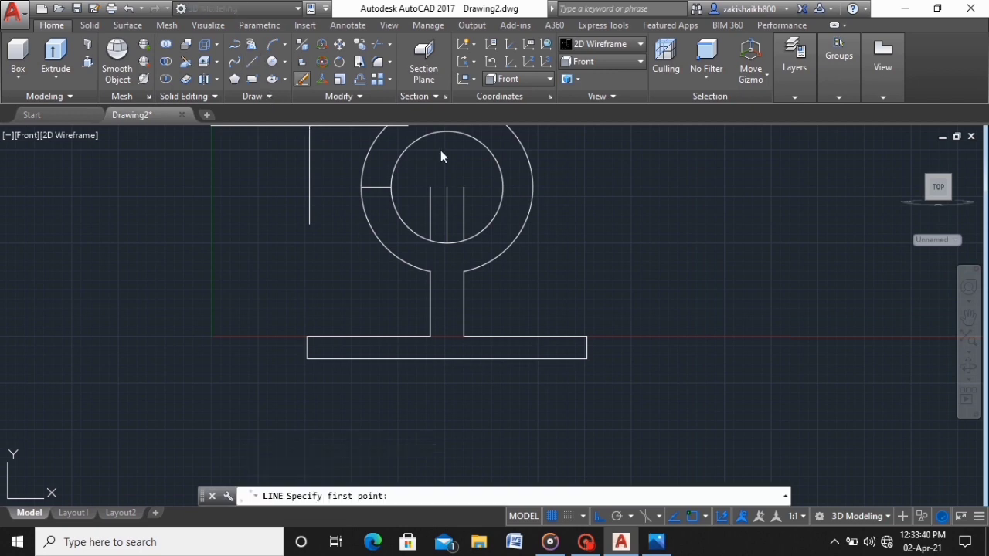
{"action": "left_click", "coordinate": [532, 187]}
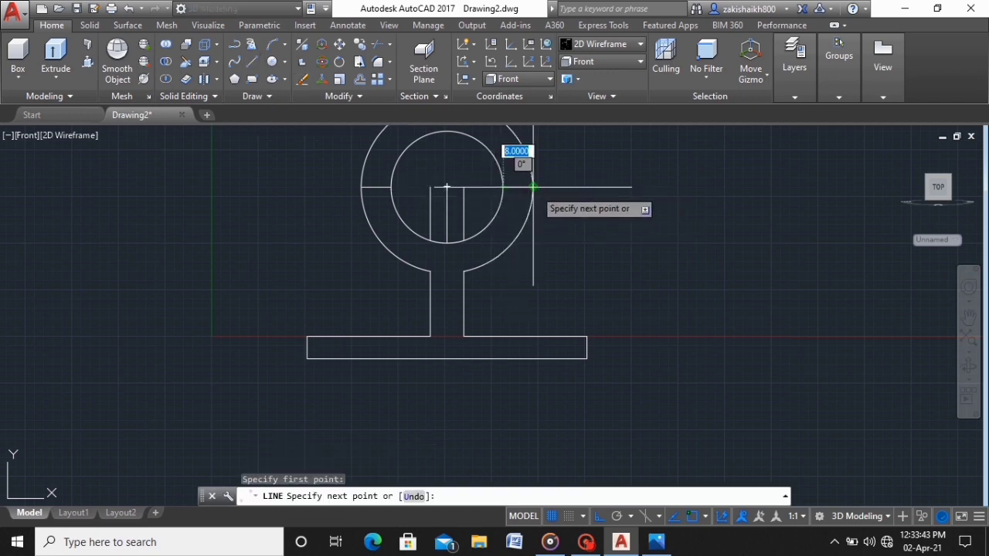
{"action": "key", "text": "Escape"}
{"action": "key", "text": "Escape"}
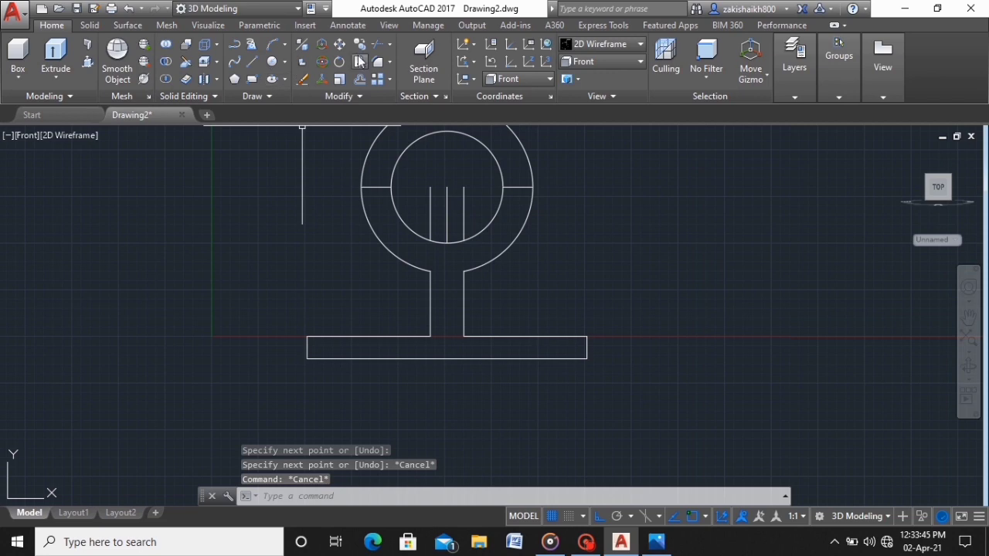
Trim away the top arcs of the outer and inner circles
{"action": "left_click", "coordinate": [377, 47]}
{"action": "key", "text": "Return"}
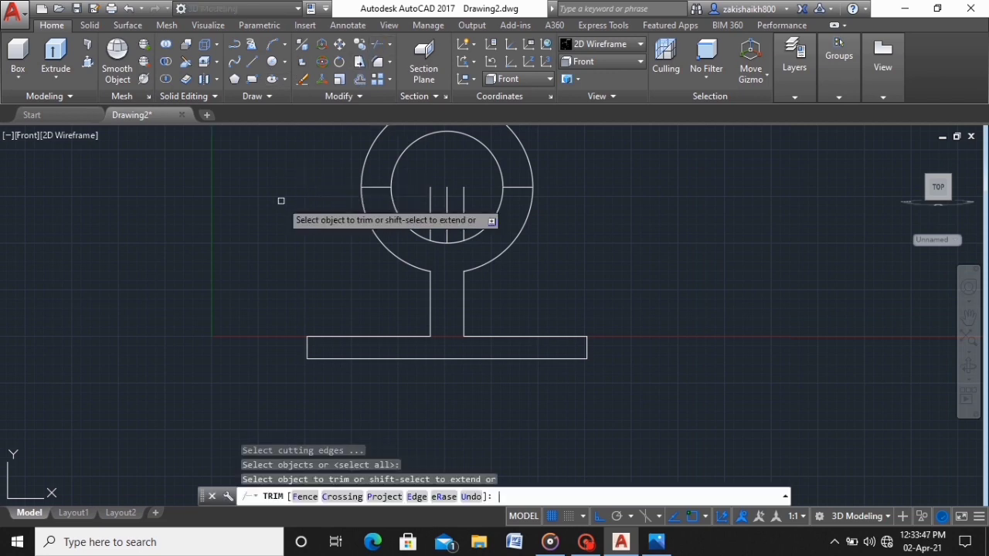
{"action": "left_click", "coordinate": [371, 153]}
{"action": "left_click", "coordinate": [400, 158]}
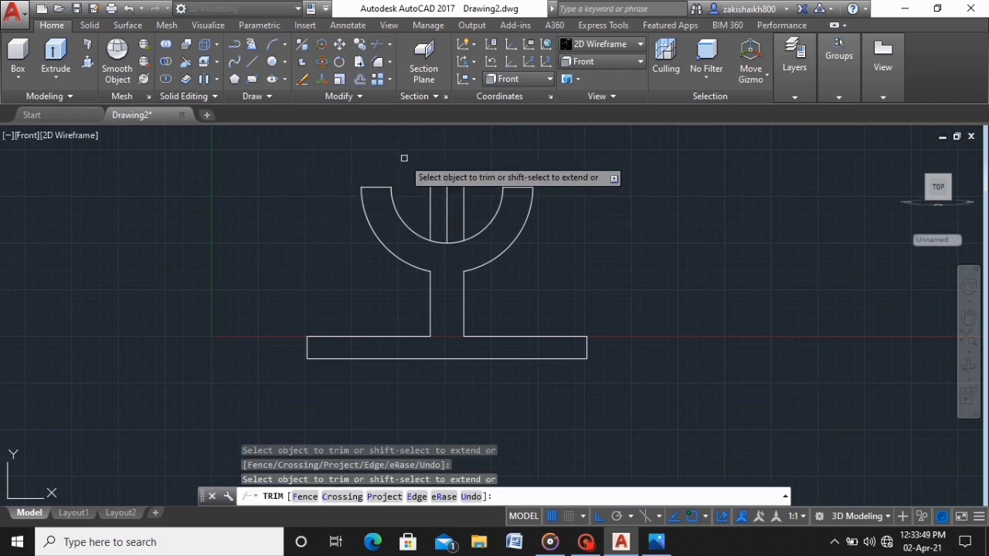
{"action": "key", "text": "Escape"}
{"action": "key", "text": "Escape"}
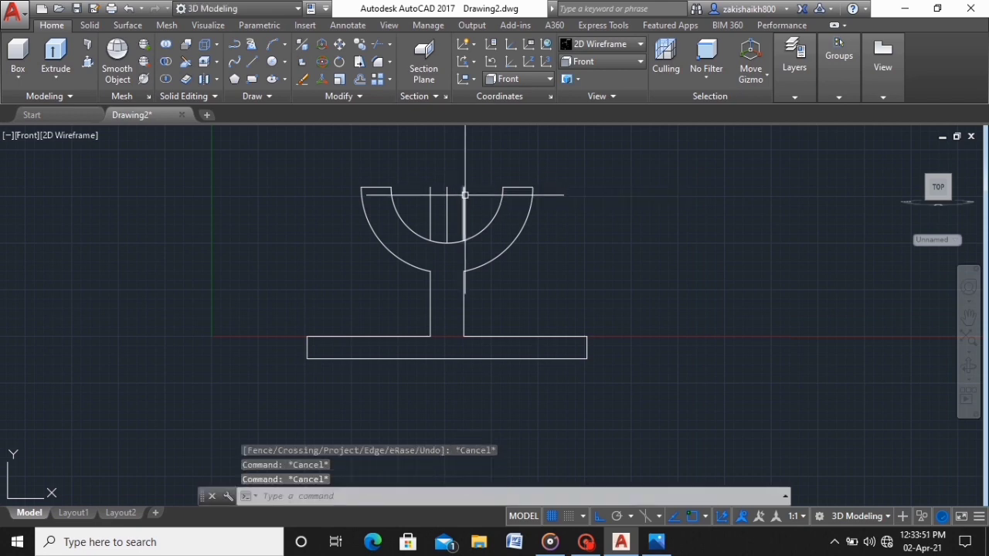
Delete the leftover short lines inside the cradle
{"action": "left_click", "coordinate": [463, 194]}
{"action": "left_click", "coordinate": [447, 200]}
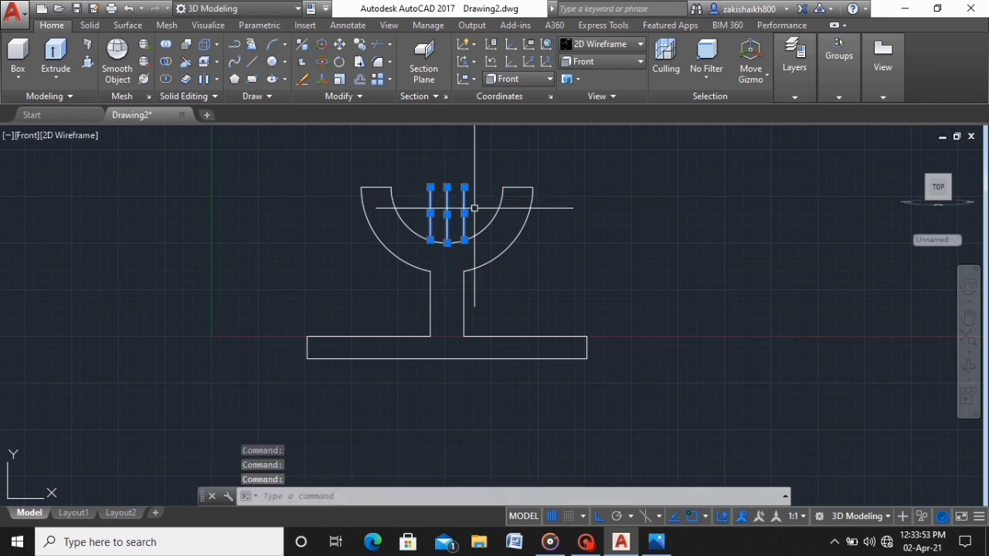
{"action": "key", "text": "Delete"}
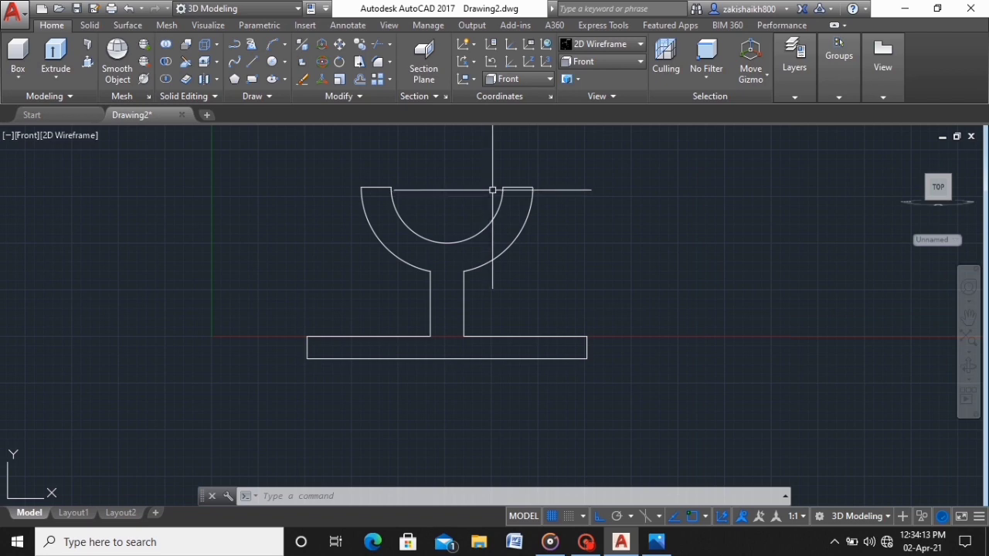
Draw a slanted gusset line from the cradle's top-right corner to the base plate's right end
{"action": "left_click", "coordinate": [56, 54]}
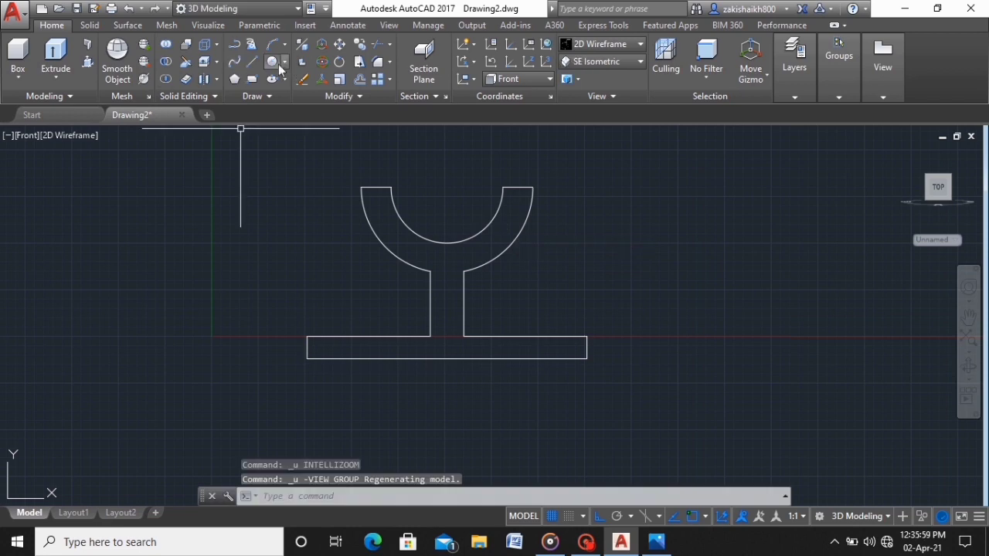
{"action": "left_click", "coordinate": [252, 61]}
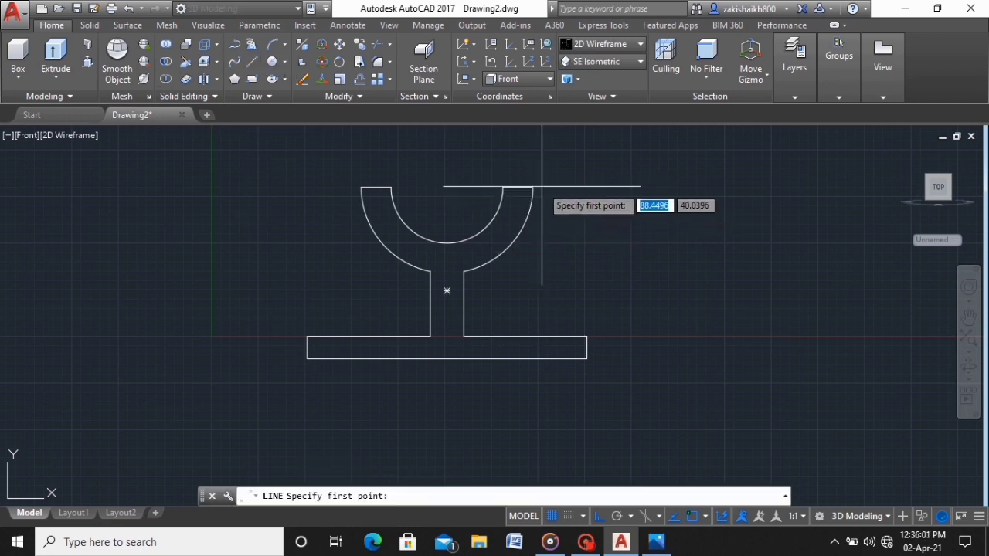
{"action": "left_click", "coordinate": [533, 186]}
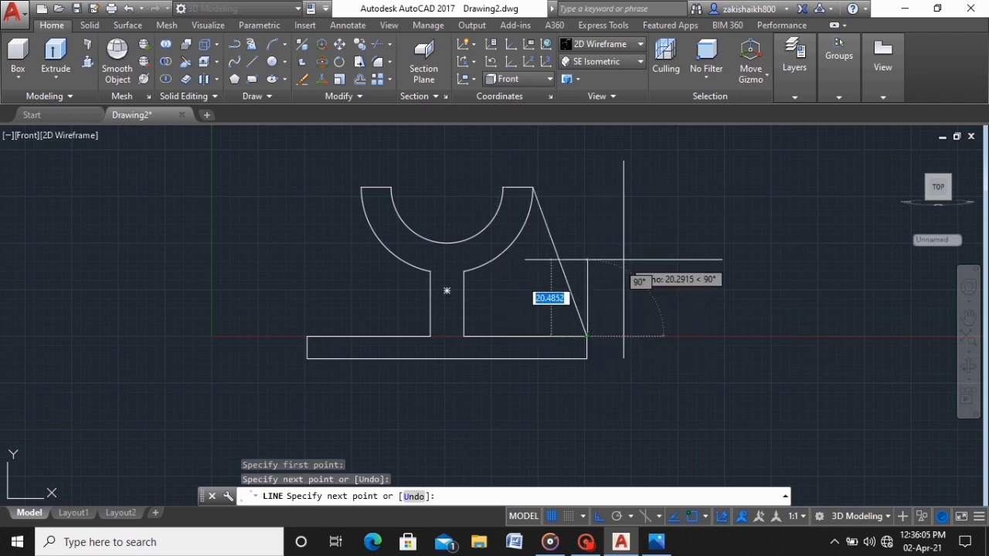
{"action": "right_click", "coordinate": [622, 265]}
{"action": "left_click", "coordinate": [659, 272]}
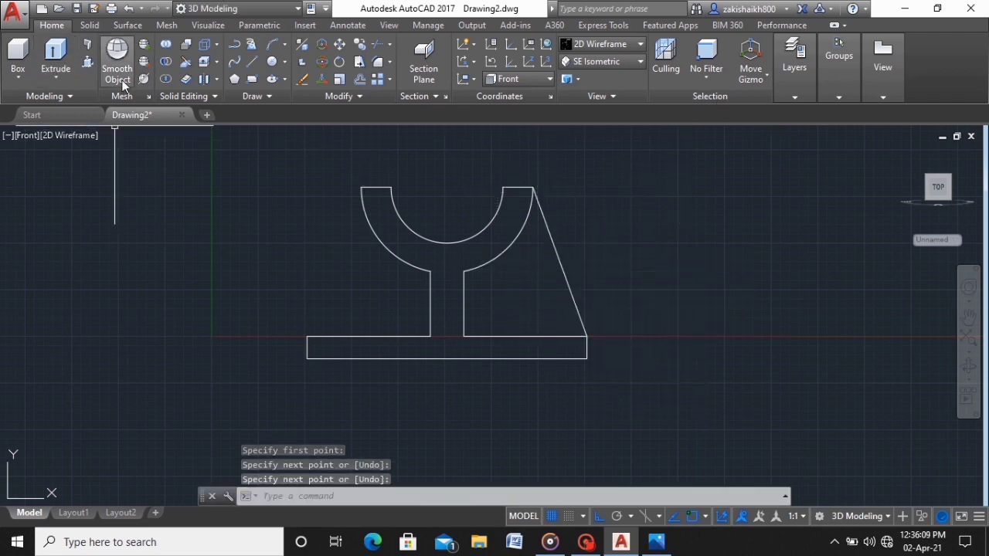
Switch to the SE Isometric view and zoom out to frame the bracket profile
{"action": "left_click", "coordinate": [603, 62]}
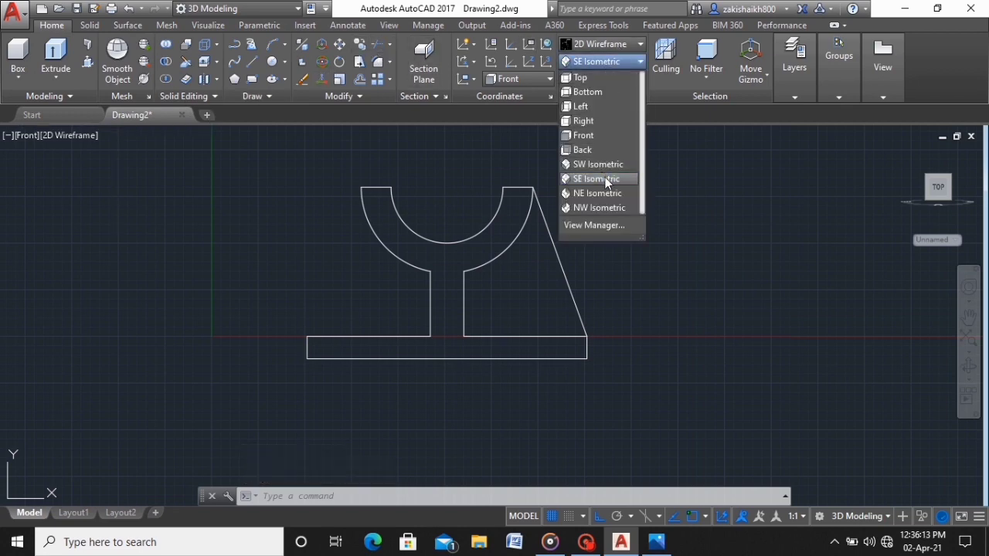
{"action": "left_click", "coordinate": [606, 180]}
{"action": "scroll", "coordinate": [552, 282], "scroll_direction": "up", "scroll_amount": 3}
{"action": "scroll", "coordinate": [555, 282], "scroll_direction": "down", "scroll_amount": 3}
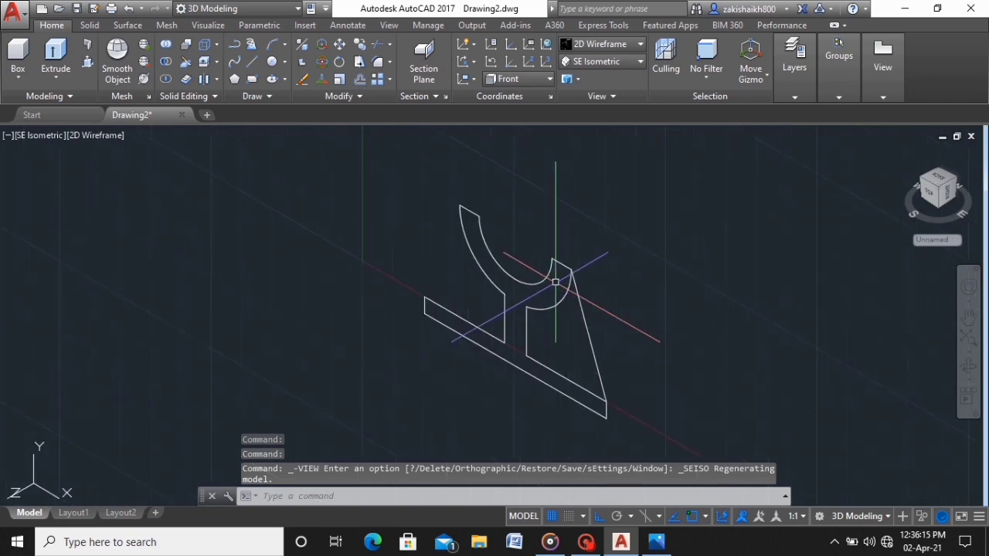
{"action": "scroll", "coordinate": [555, 282], "scroll_direction": "down", "scroll_amount": 3}
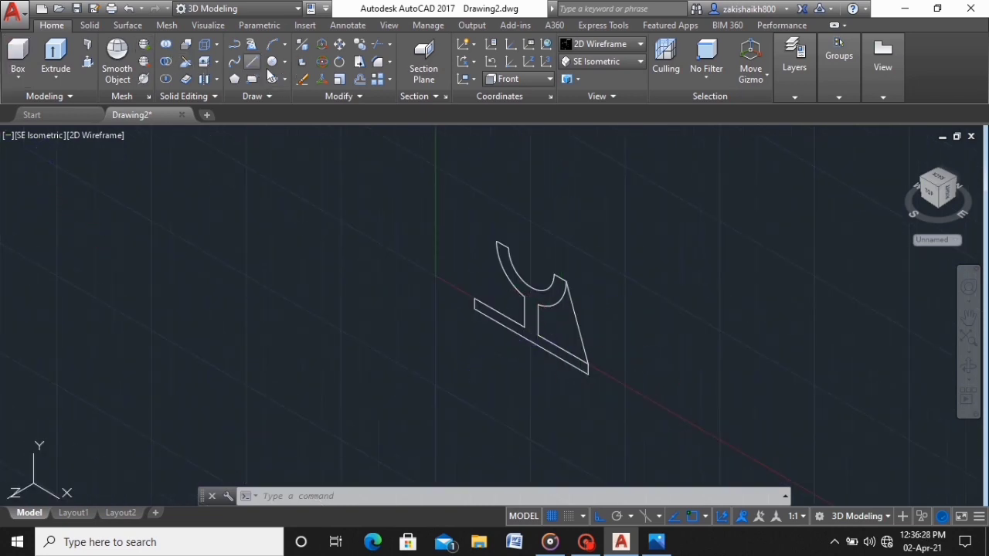
{"action": "left_click", "coordinate": [87, 63]}
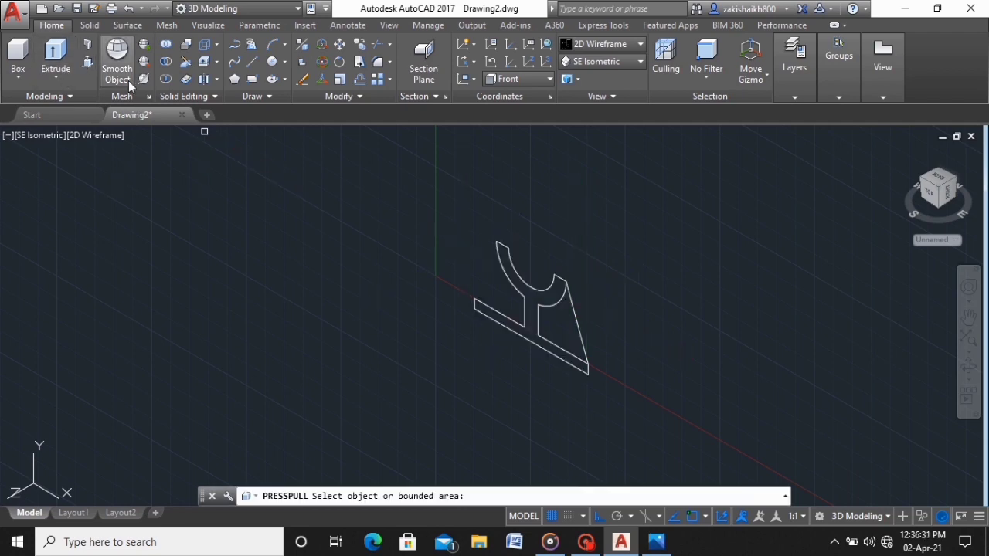
Presspull the bracket profile 52 units deep and the triangular gusset 8 units thick
{"action": "left_click", "coordinate": [553, 293]}
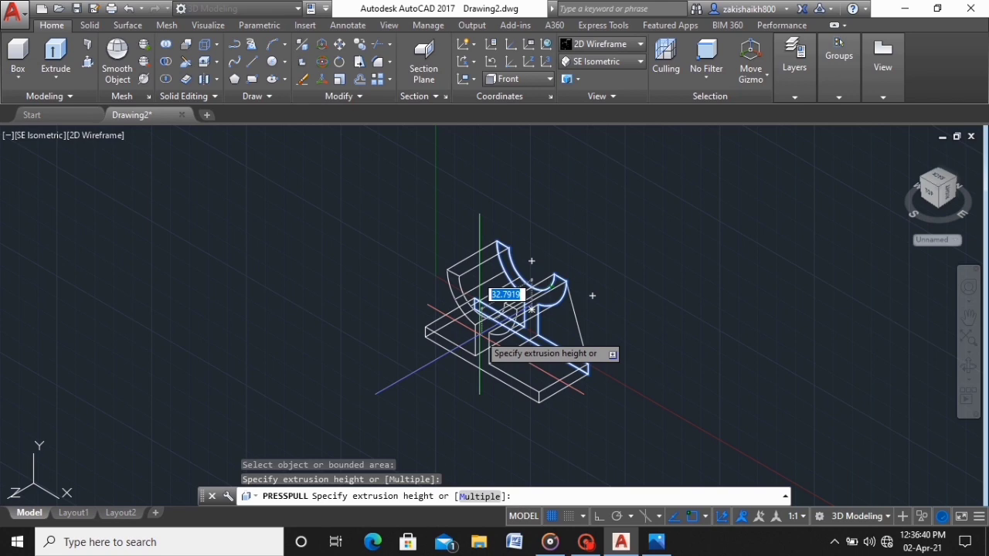
{"action": "type", "text": "52"}
{"action": "key", "text": "Return"}
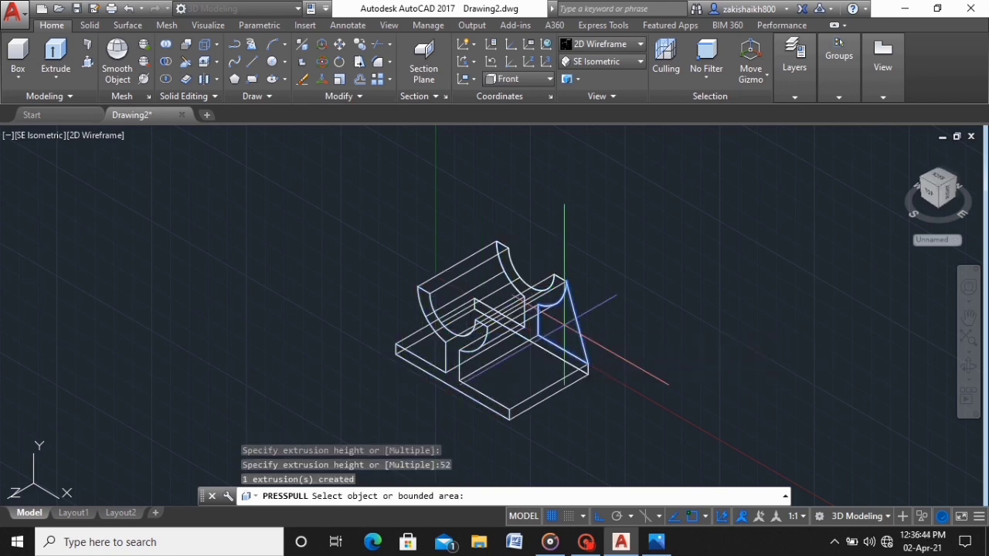
{"action": "left_click", "coordinate": [551, 329]}
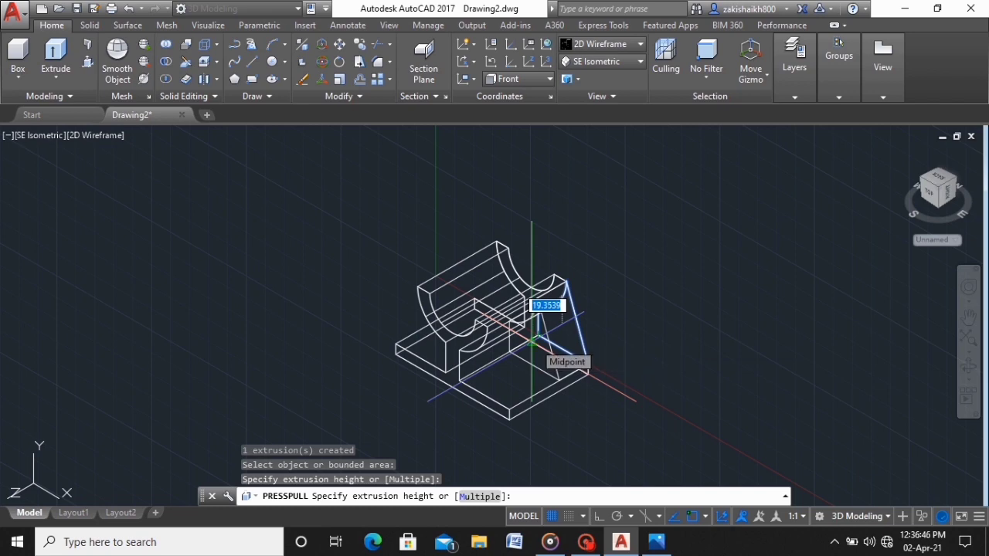
{"action": "type", "text": "8"}
{"action": "key", "text": "Return"}
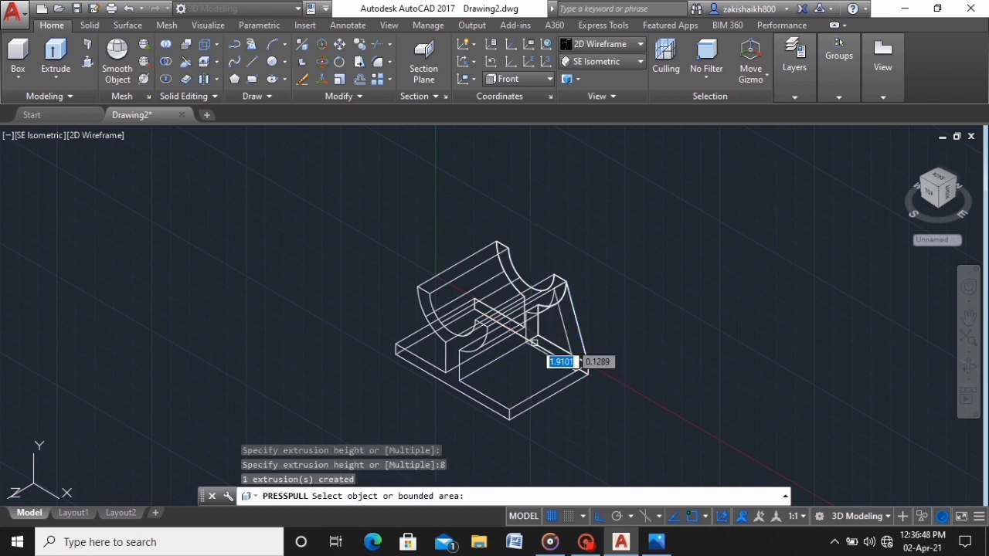
{"action": "left_click", "coordinate": [597, 65]}
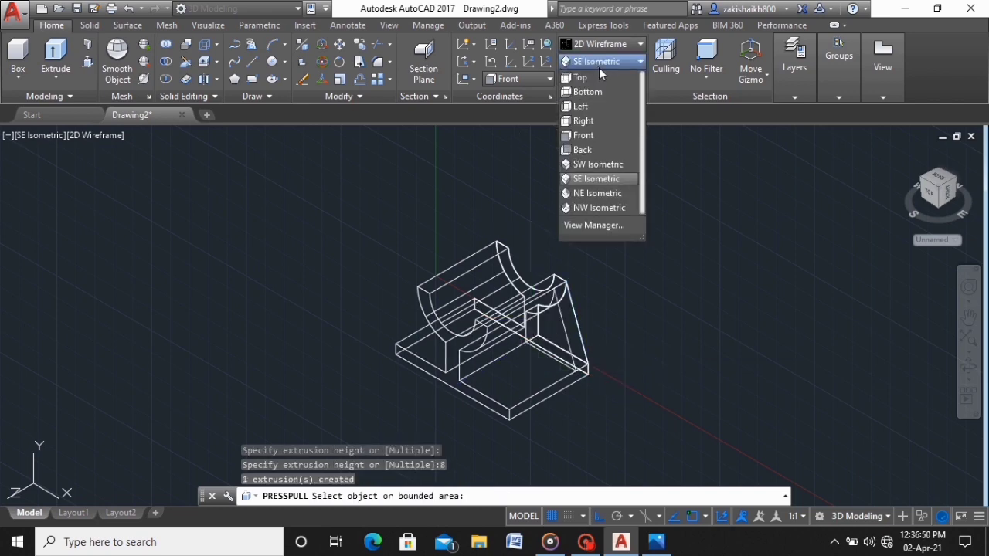
Switch the visual style to Shaded with edges
{"action": "left_click", "coordinate": [605, 65]}
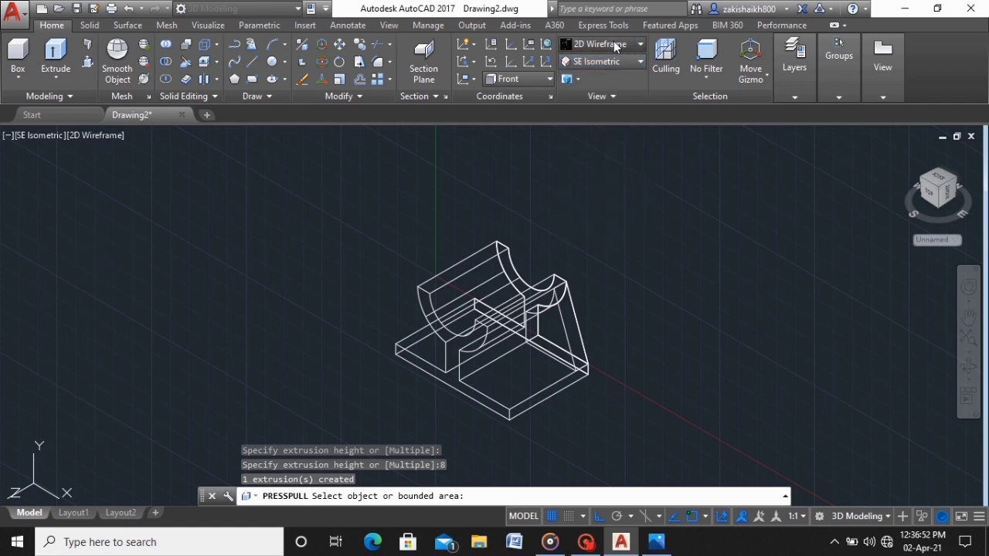
{"action": "left_click", "coordinate": [601, 44]}
{"action": "left_click", "coordinate": [644, 134]}
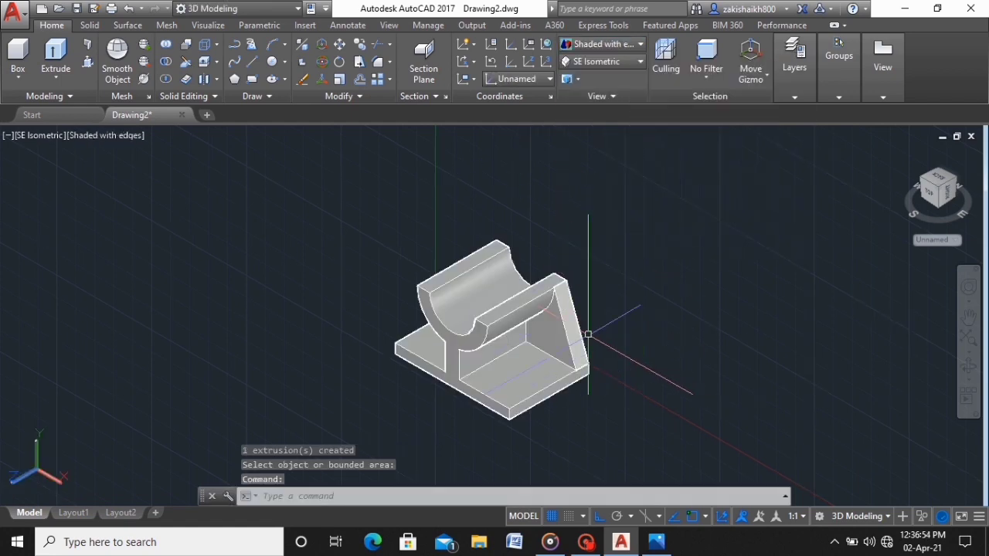
Zoom in, select the triangular gusset and start moving it along the Y axis
{"action": "scroll", "coordinate": [583, 317], "scroll_direction": "down", "scroll_amount": 5}
{"action": "scroll", "coordinate": [589, 324], "scroll_direction": "up", "scroll_amount": 6}
{"action": "scroll", "coordinate": [543, 419], "scroll_direction": "up", "scroll_amount": 2}
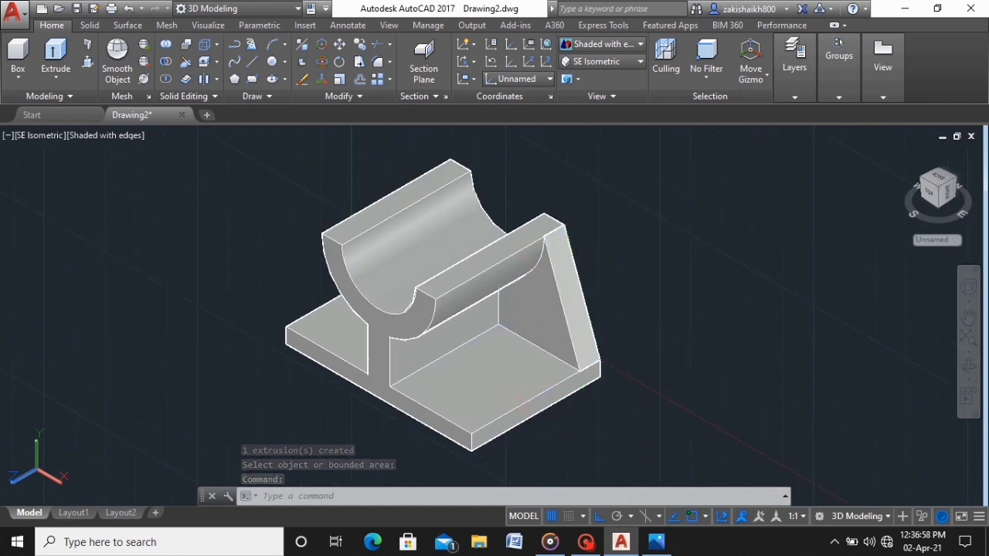
{"action": "left_click", "coordinate": [586, 310]}
{"action": "left_click", "coordinate": [592, 262]}
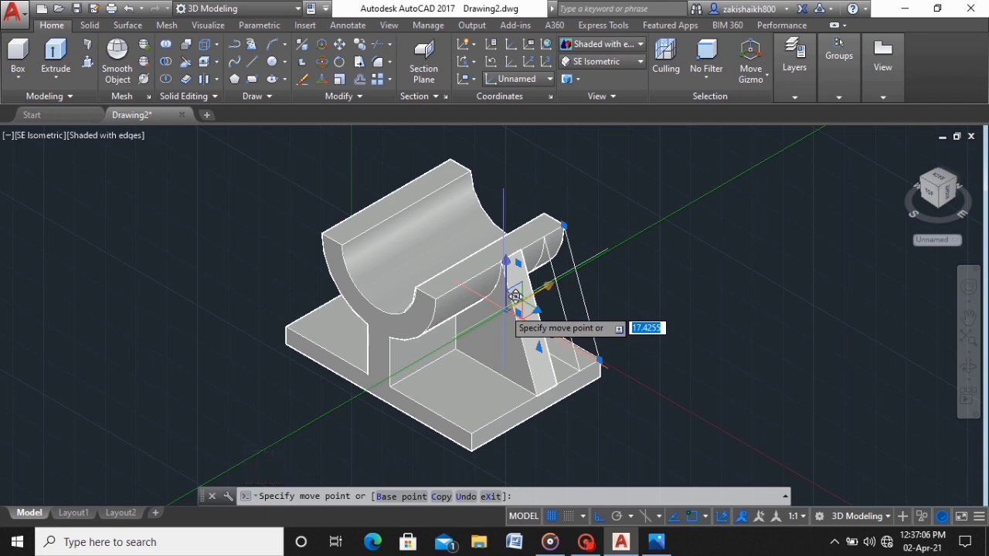
Move the gusset 22 units along the Y axis and end the move
{"action": "type", "text": "22"}
{"action": "key", "text": "Return"}
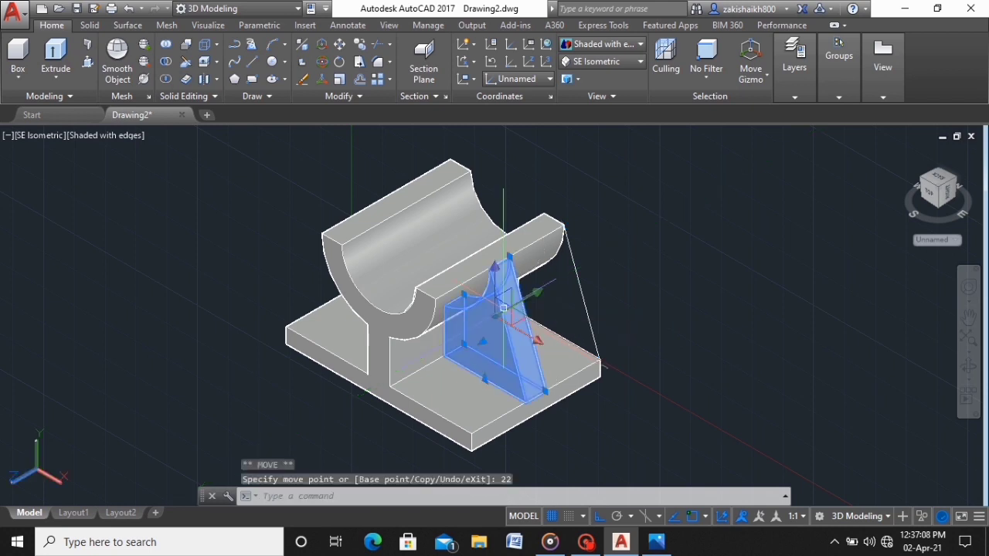
{"action": "key", "text": "Escape"}
{"action": "key", "text": "Escape"}
{"action": "key", "text": "Escape"}
{"action": "left_click", "coordinate": [644, 249]}
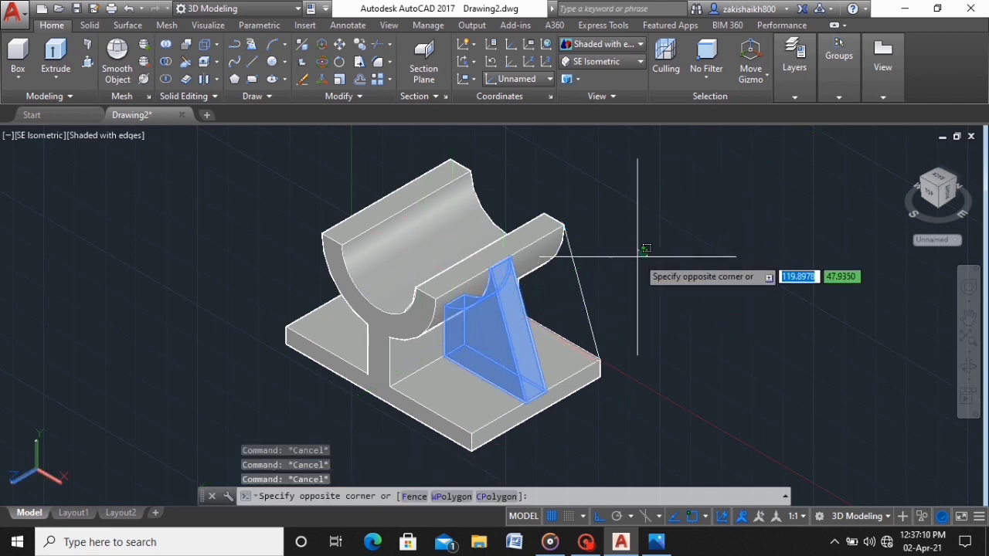
{"action": "key", "text": "Escape"}
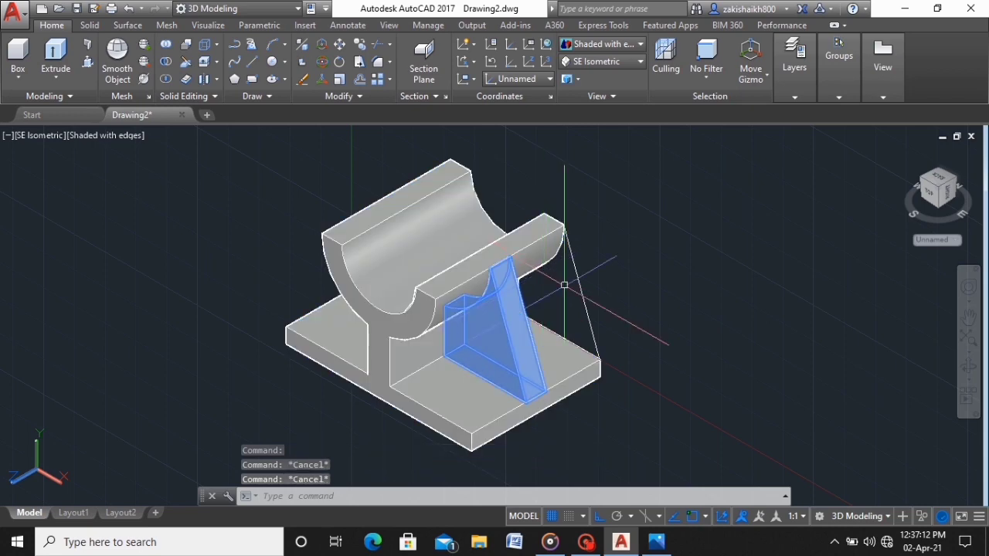
Select the bracket and sweep a selection window around it, then cancel both selections
{"action": "left_click", "coordinate": [515, 324]}
{"action": "key", "text": "Escape"}
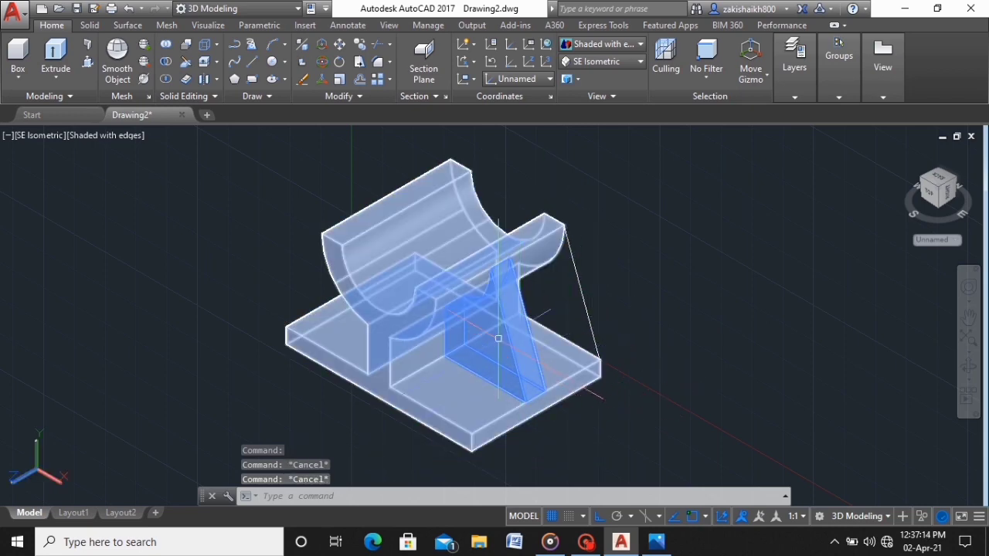
{"action": "scroll", "coordinate": [517, 326], "scroll_direction": "down", "scroll_amount": 3}
{"action": "scroll", "coordinate": [522, 328], "scroll_direction": "down", "scroll_amount": 2}
{"action": "scroll", "coordinate": [522, 328], "scroll_direction": "up", "scroll_amount": 2}
{"action": "scroll", "coordinate": [522, 329], "scroll_direction": "up", "scroll_amount": 2}
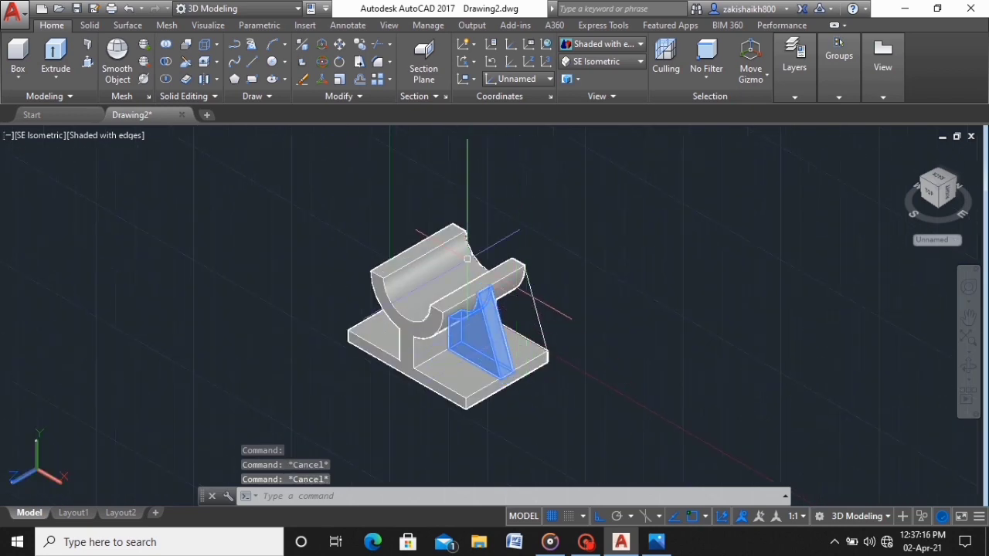
{"action": "mouse_move", "coordinate": [360, 194]}
{"action": "left_mouse_down"}
{"action": "mouse_move", "coordinate": [563, 441]}
{"action": "mouse_move", "coordinate": [625, 353]}
{"action": "left_mouse_up"}
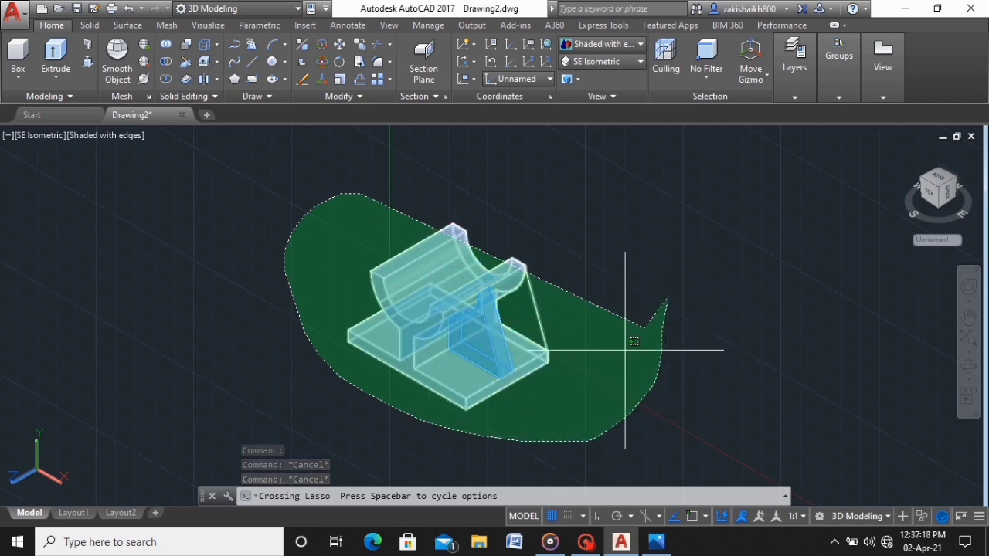
{"action": "key", "text": "Escape"}
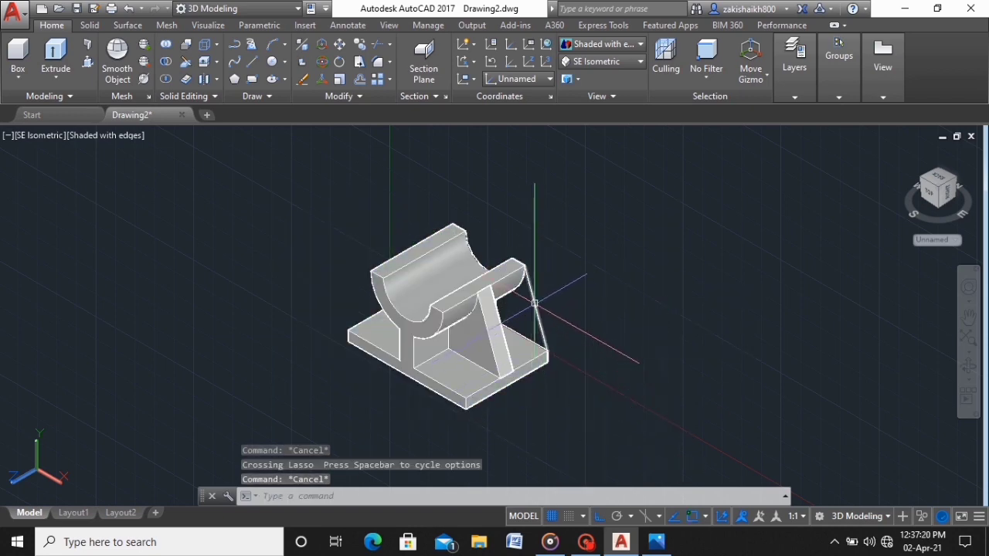
Delete the leftover construction line beside the gusset
{"action": "left_click", "coordinate": [534, 306], "text": "ctrl"}
{"action": "key", "text": "Delete"}
{"action": "mouse_move", "coordinate": [335, 165]}
{"action": "left_mouse_down"}
{"action": "mouse_move", "coordinate": [190, 247]}
{"action": "mouse_move", "coordinate": [601, 393]}
{"action": "left_mouse_up"}
{"action": "key", "text": "Escape"}
{"action": "scroll", "coordinate": [537, 318], "scroll_direction": "up", "scroll_amount": 3}
{"action": "scroll", "coordinate": [536, 319], "scroll_direction": "down", "scroll_amount": 5}
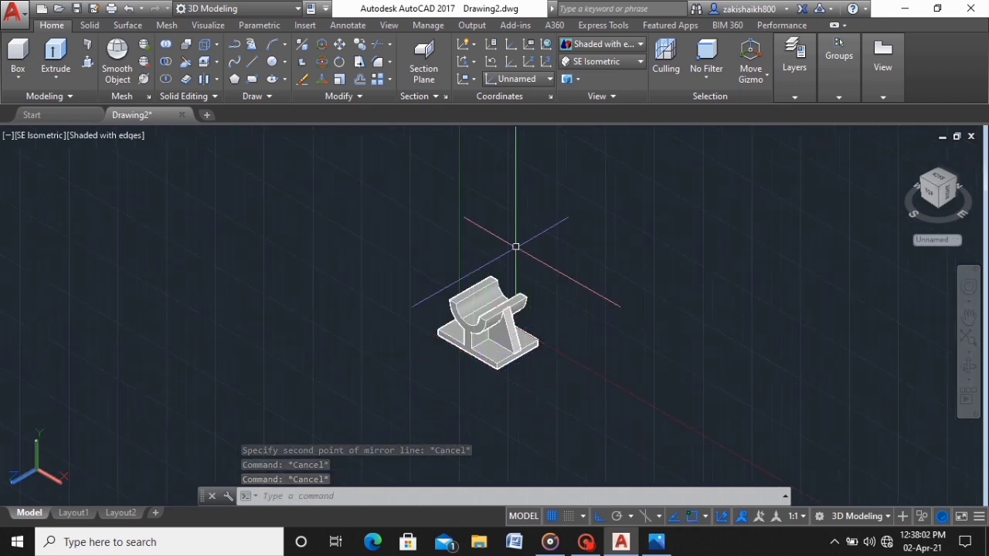
{"action": "left_click", "coordinate": [605, 66]}
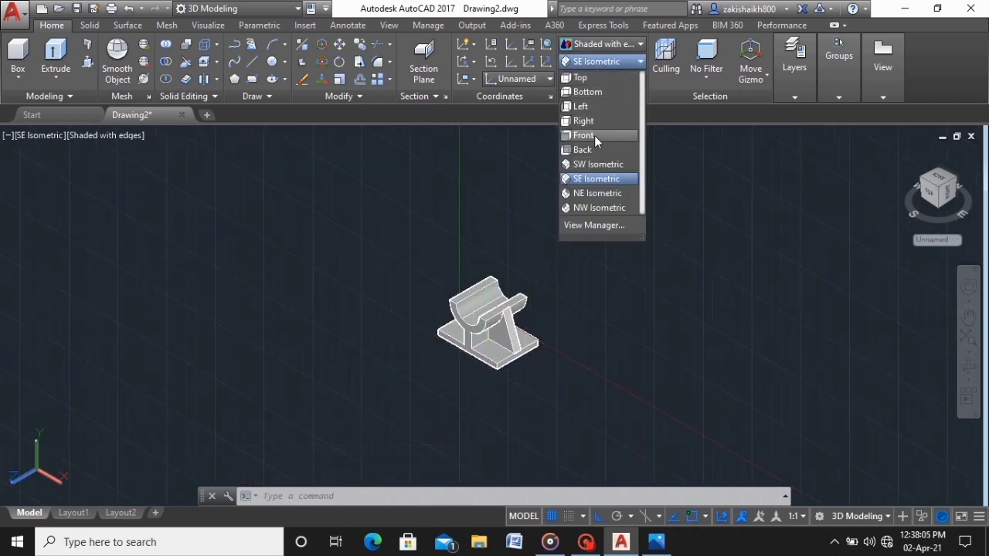
In Front view, mirror the gusset across a vertical centre line, keeping the original
{"action": "left_click", "coordinate": [594, 136]}
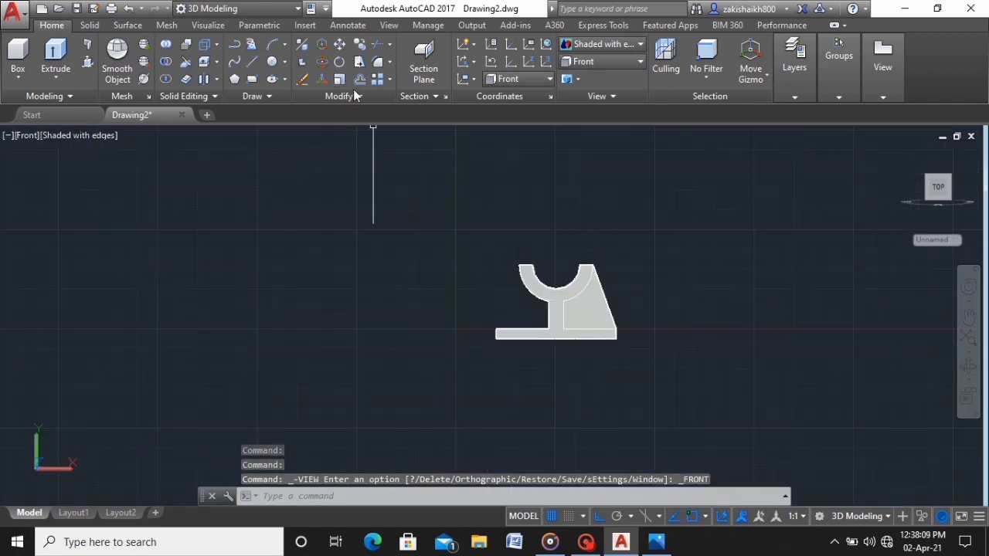
{"action": "left_click", "coordinate": [357, 97]}
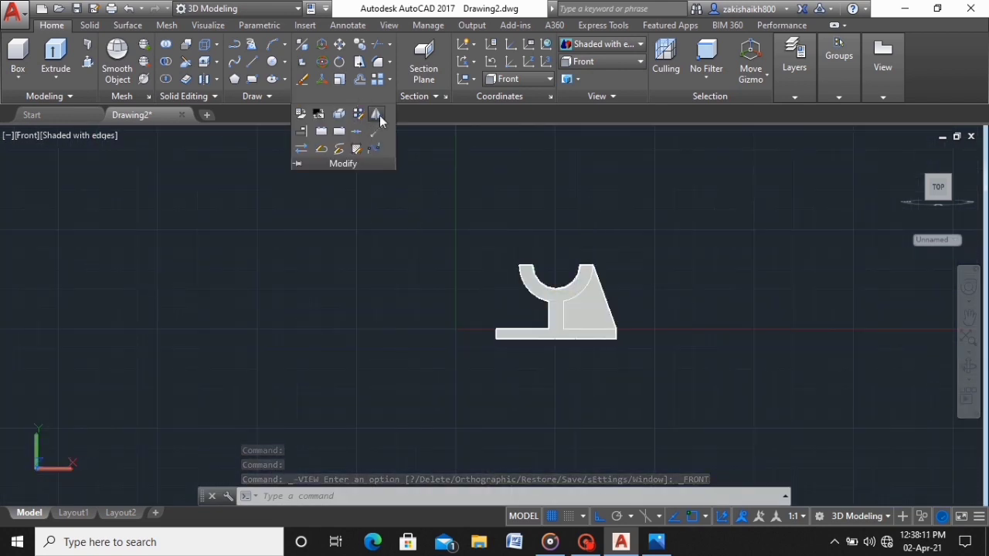
{"action": "left_click", "coordinate": [376, 113]}
{"action": "left_click", "coordinate": [592, 311]}
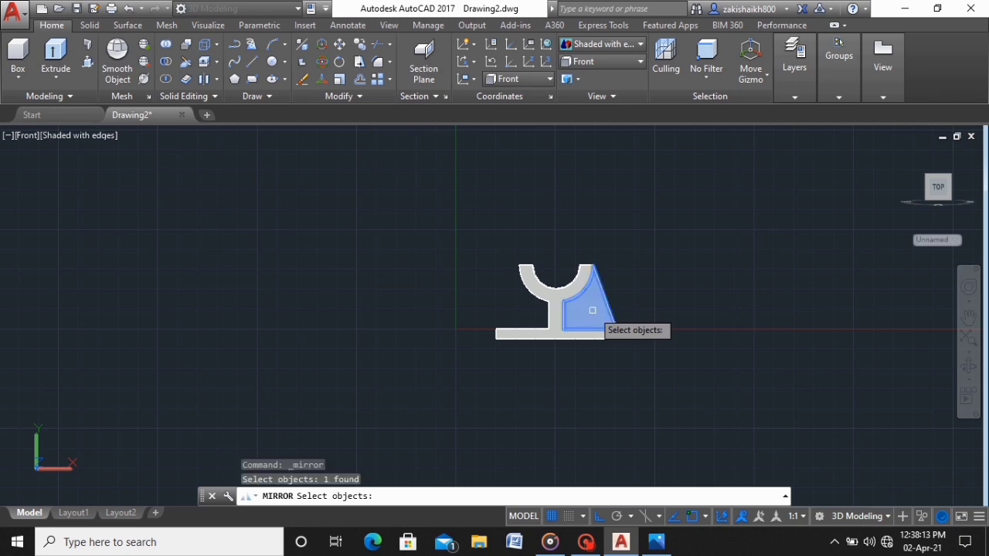
{"action": "key", "text": "Return"}
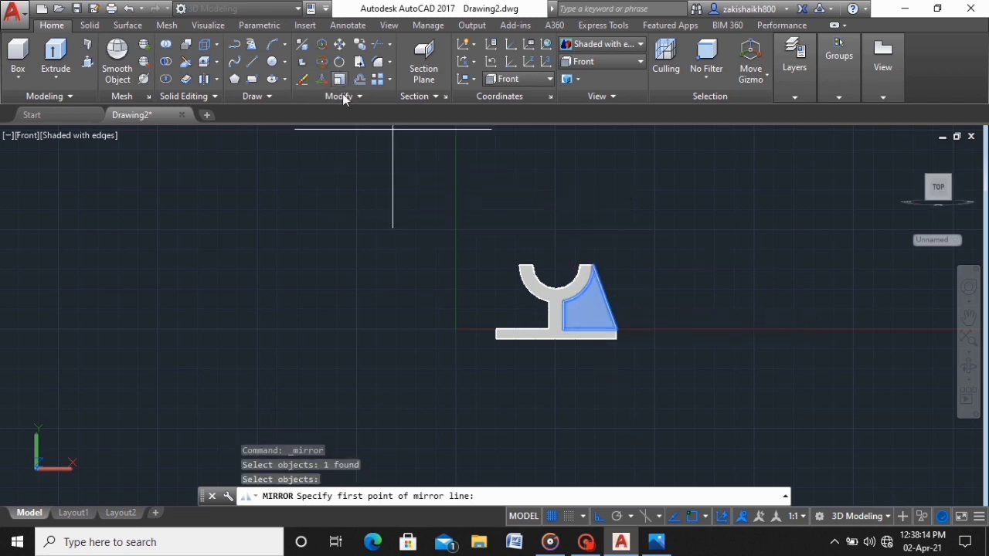
{"action": "left_click", "coordinate": [556, 264]}
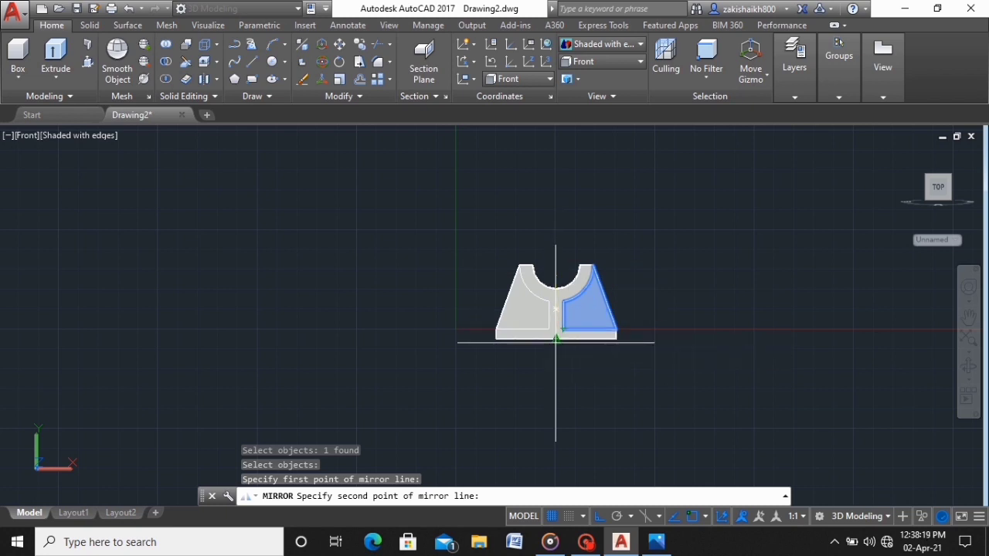
{"action": "left_click", "coordinate": [556, 342]}
{"action": "left_click", "coordinate": [587, 396]}
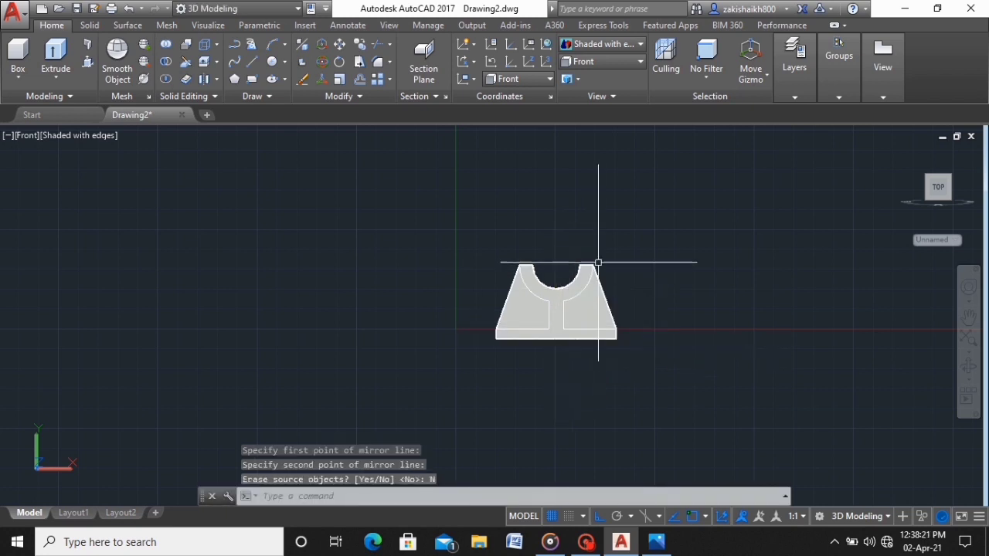
{"action": "scroll", "coordinate": [602, 258], "scroll_direction": "up", "scroll_amount": 3}
{"action": "left_click", "coordinate": [637, 62]}
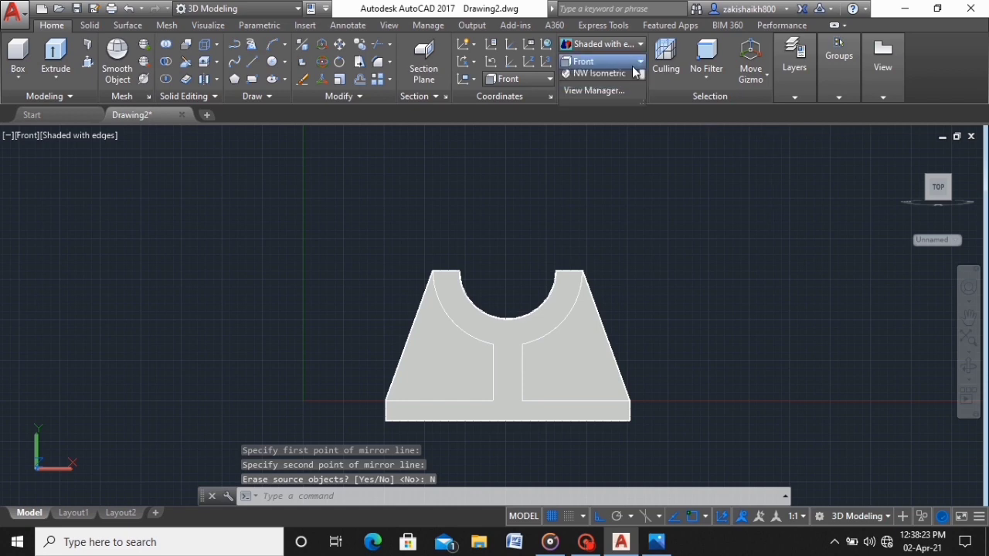
{"action": "left_click", "coordinate": [612, 177]}
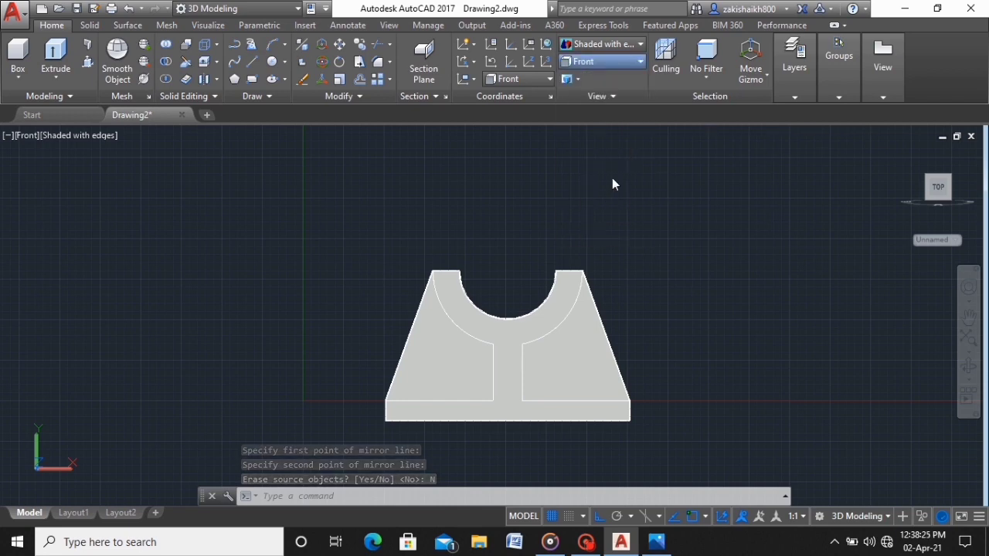
{"action": "scroll", "coordinate": [544, 333], "scroll_direction": "up", "scroll_amount": 3}
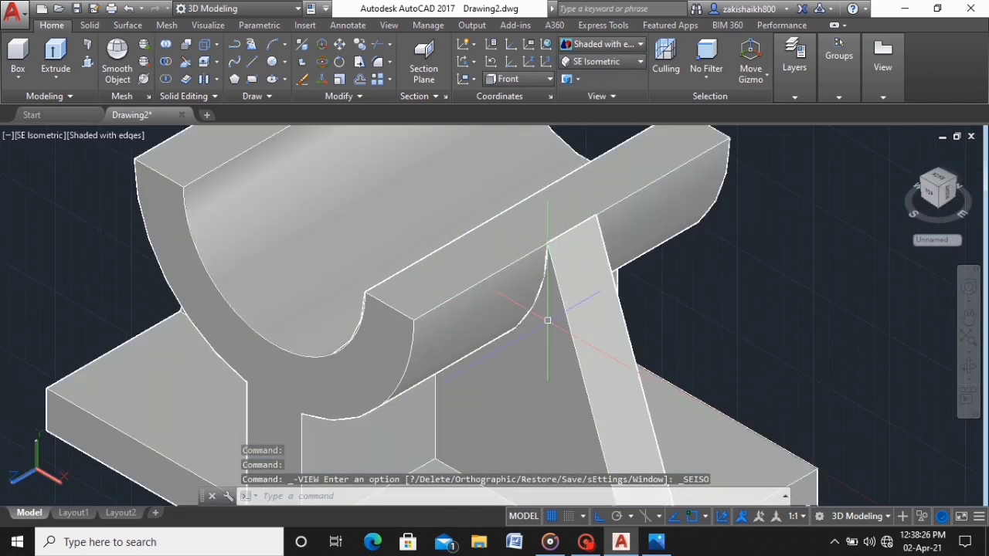
{"action": "scroll", "coordinate": [544, 332], "scroll_direction": "down", "scroll_amount": 4}
{"action": "mouse_move", "coordinate": [389, 190]}
{"action": "left_mouse_down"}
{"action": "mouse_move", "coordinate": [363, 468]}
{"action": "mouse_move", "coordinate": [784, 332]}
{"action": "mouse_move", "coordinate": [762, 239]}
{"action": "mouse_move", "coordinate": [514, 244]}
{"action": "left_mouse_up"}
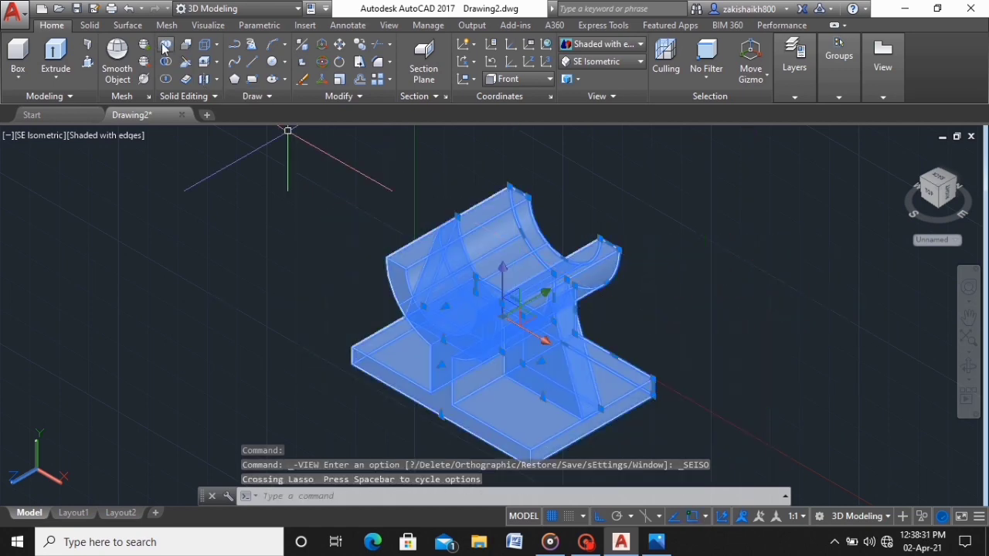
{"action": "left_click", "coordinate": [165, 46]}
{"action": "left_click", "coordinate": [476, 308]}
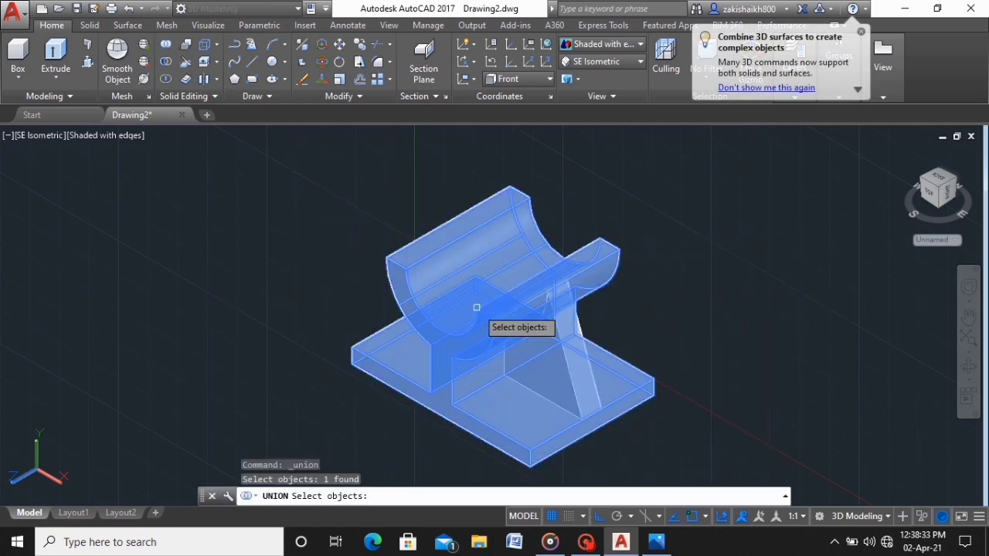
{"action": "key", "text": "Return"}
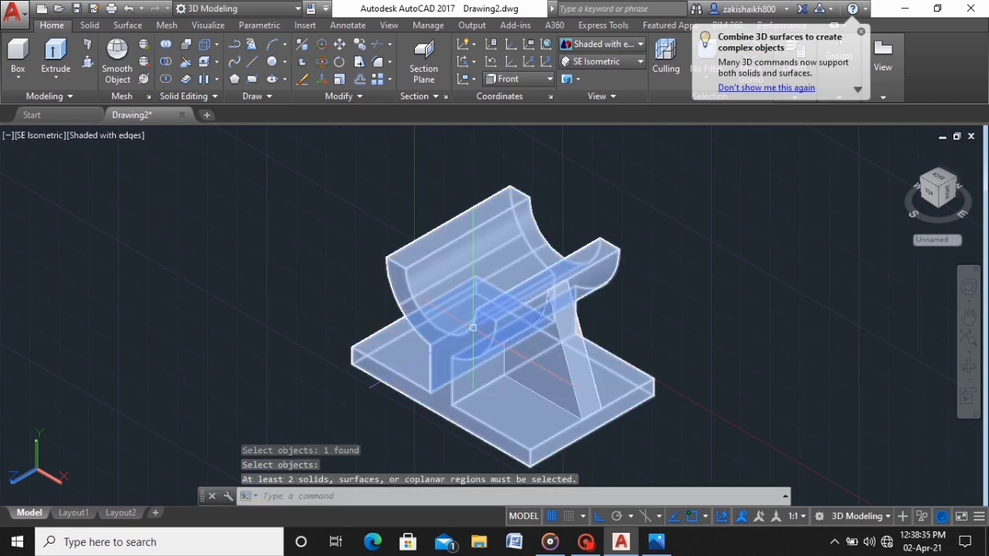
{"action": "scroll", "coordinate": [530, 424], "scroll_direction": "down", "scroll_amount": 1}
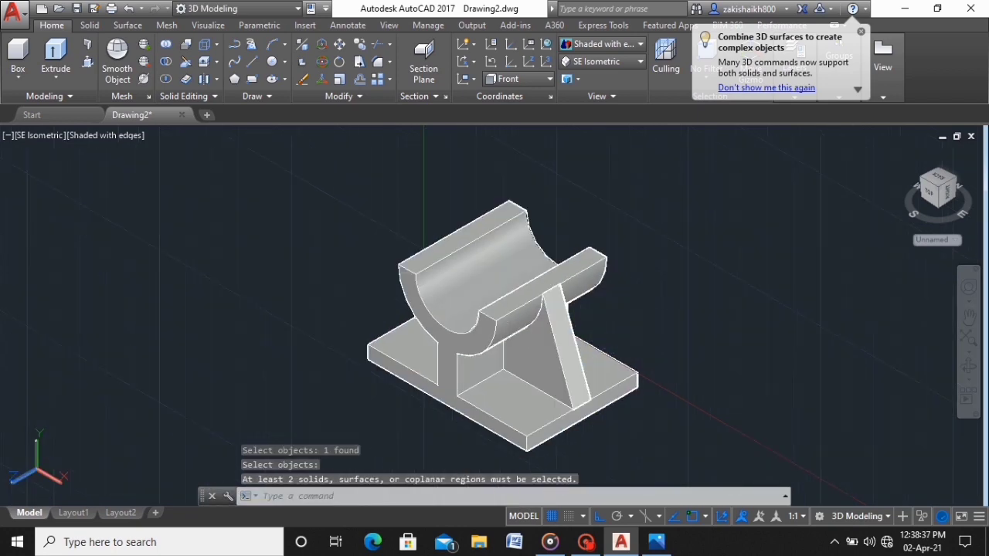
{"action": "scroll", "coordinate": [530, 424], "scroll_direction": "down", "scroll_amount": 2}
{"action": "scroll", "coordinate": [530, 424], "scroll_direction": "up", "scroll_amount": 3}
{"action": "scroll", "coordinate": [540, 227], "scroll_direction": "up", "scroll_amount": 1}
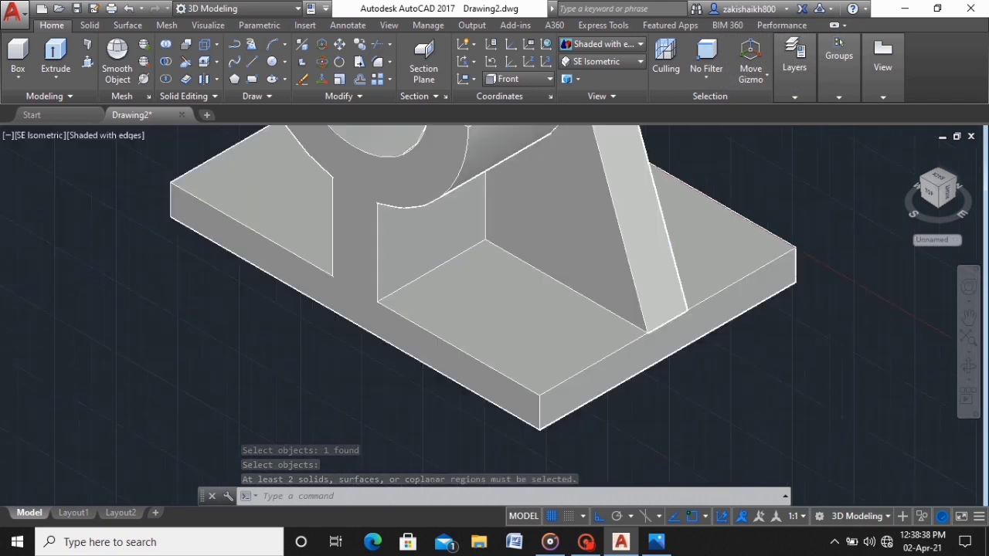
{"action": "scroll", "coordinate": [541, 227], "scroll_direction": "down", "scroll_amount": 5}
{"action": "scroll", "coordinate": [556, 179], "scroll_direction": "up", "scroll_amount": 3}
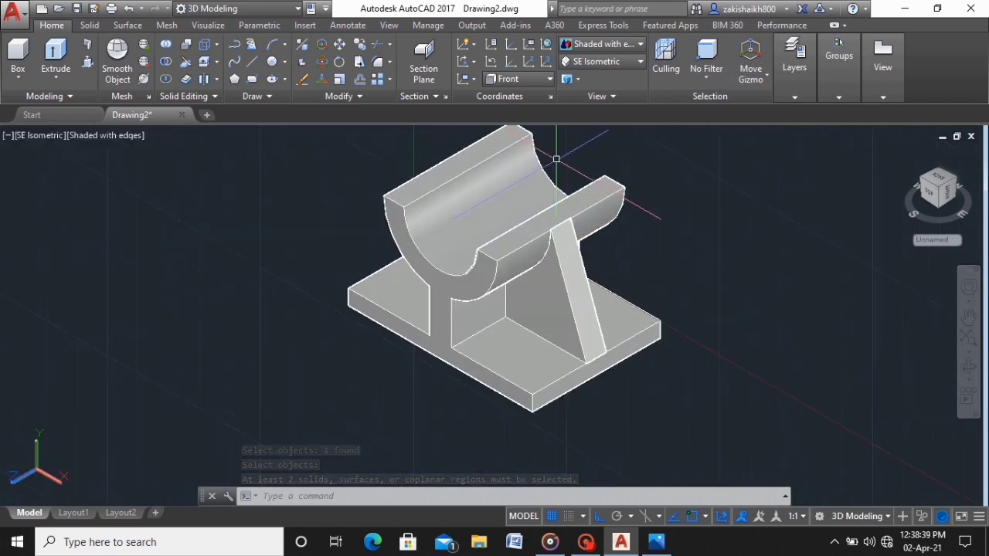
{"action": "left_click", "coordinate": [477, 262]}
{"action": "right_click", "coordinate": [477, 262]}
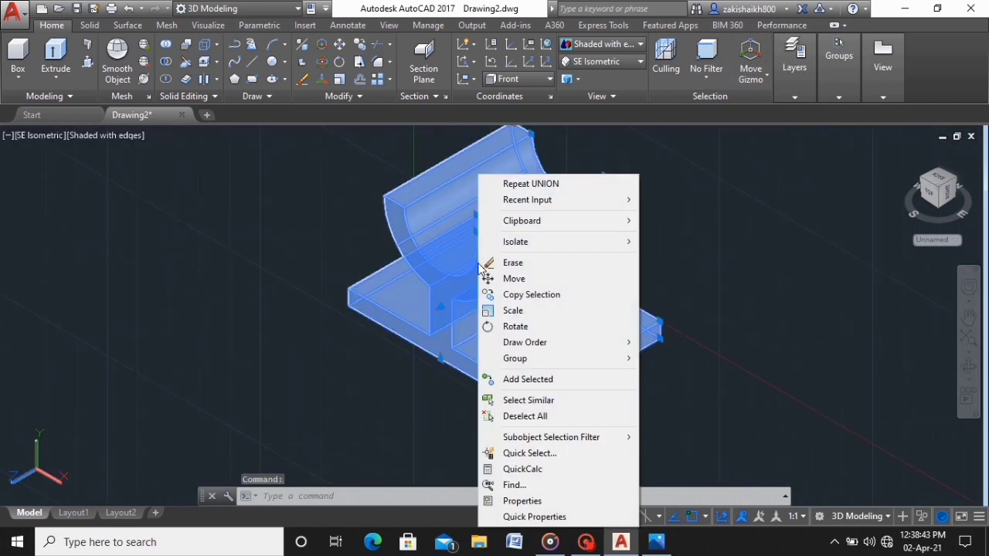
{"action": "left_click", "coordinate": [550, 502]}
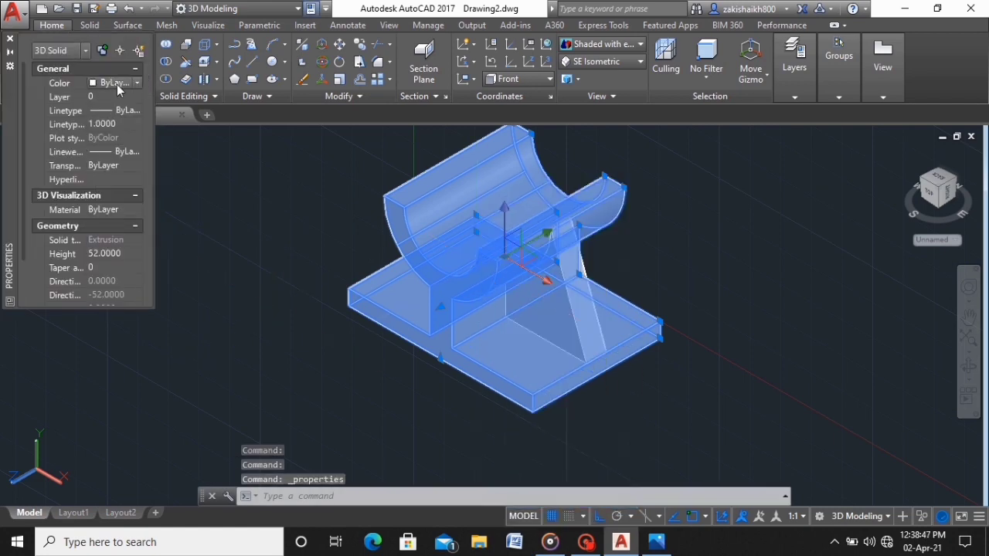
{"action": "left_click", "coordinate": [139, 83]}
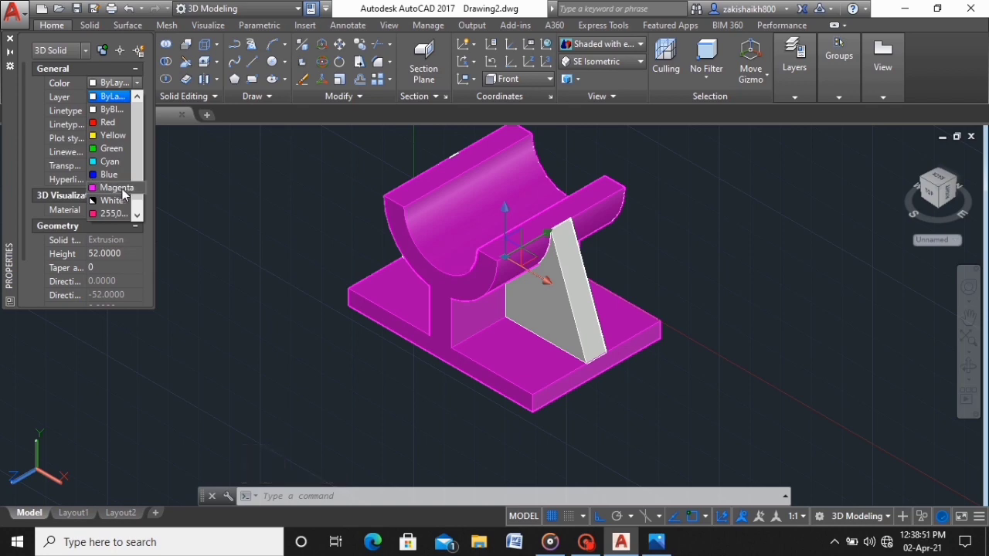
{"action": "key", "text": "Escape"}
{"action": "key", "text": "Escape"}
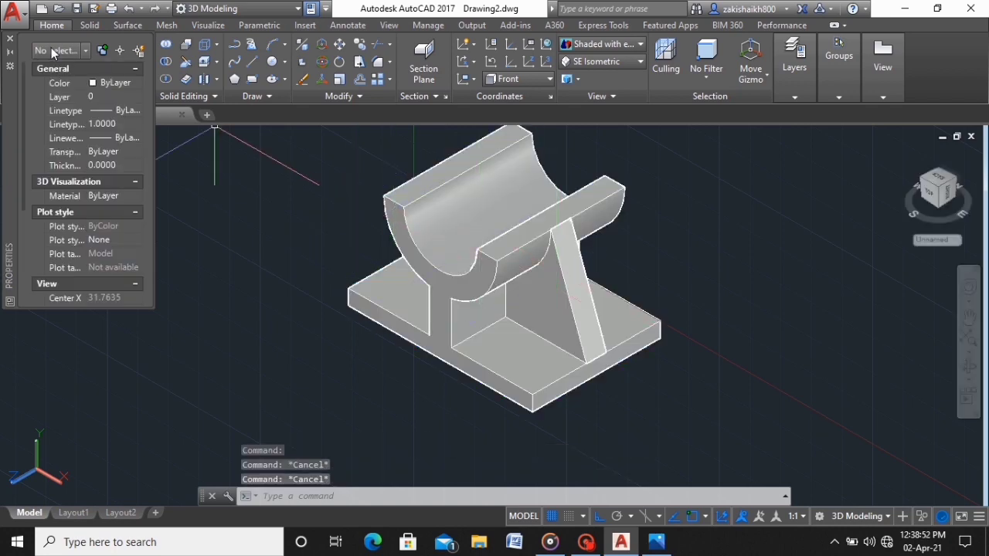
{"action": "left_click", "coordinate": [11, 39]}
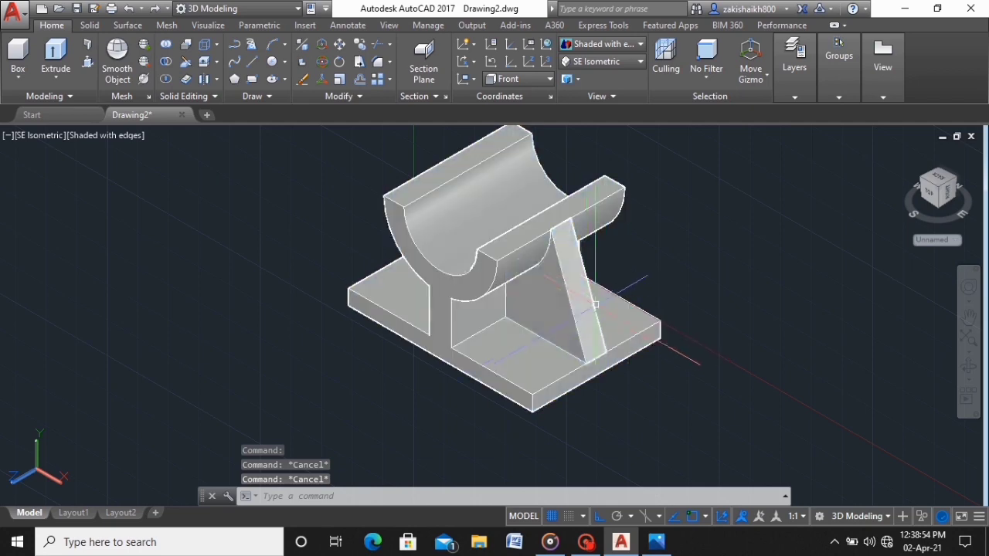
{"action": "left_click", "coordinate": [555, 285]}
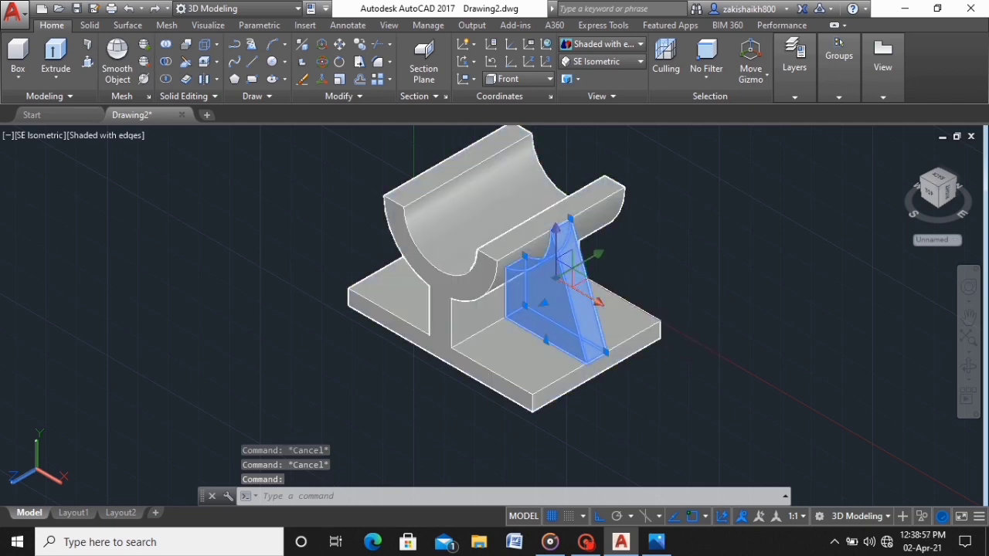
Union the angled gusset with the main bracket body
{"action": "left_click", "coordinate": [431, 240]}
{"action": "left_click", "coordinate": [165, 48]}
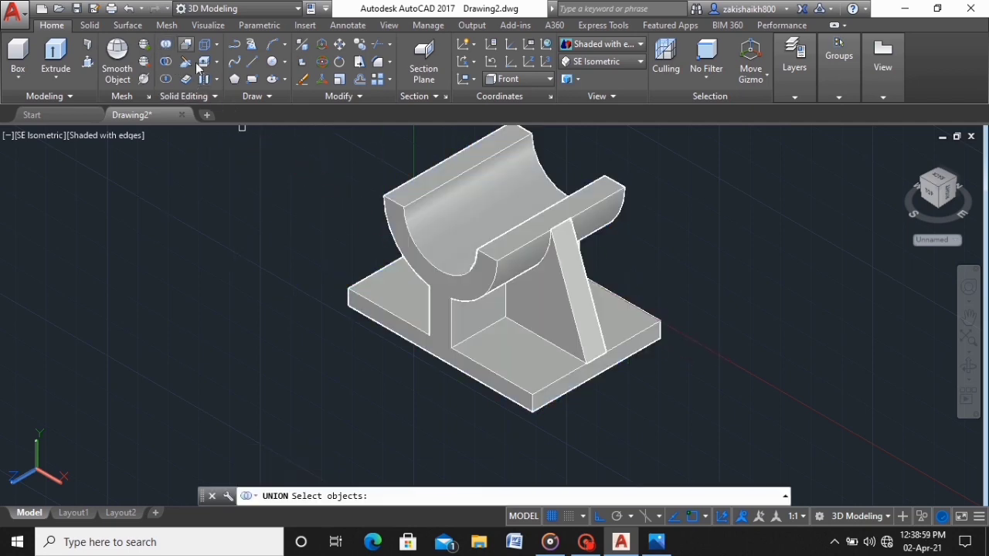
{"action": "left_click", "coordinate": [561, 296]}
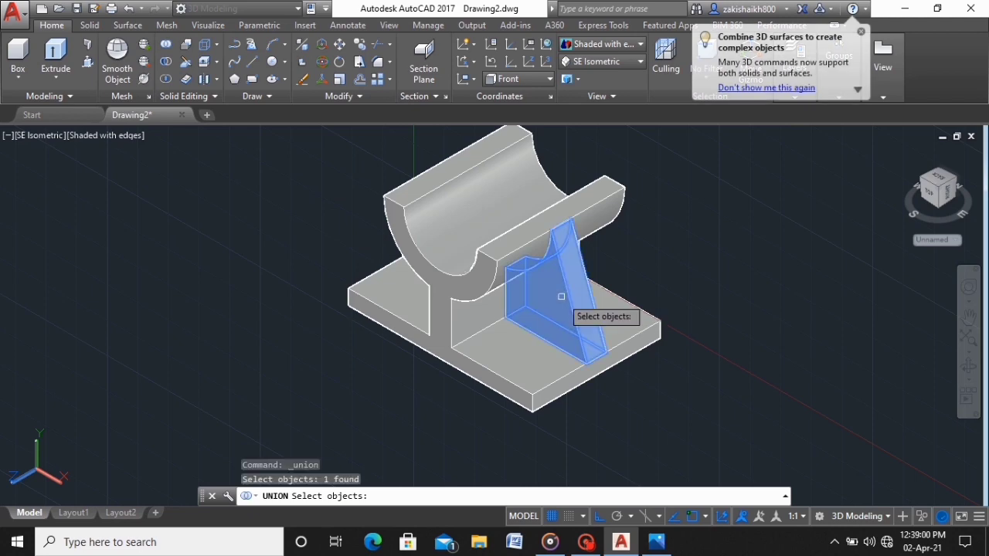
{"action": "left_click", "coordinate": [481, 267]}
{"action": "key", "text": "Return"}
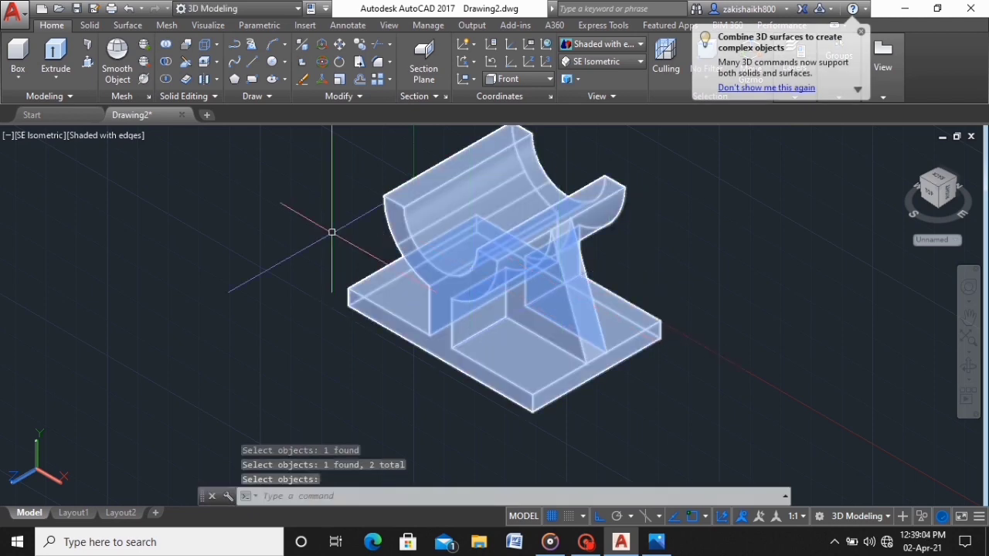
{"action": "key", "text": "Return"}
Set the merged solid's colour to Magenta in the Properties palette
{"action": "left_click", "coordinate": [429, 239]}
{"action": "right_click", "coordinate": [467, 238]}
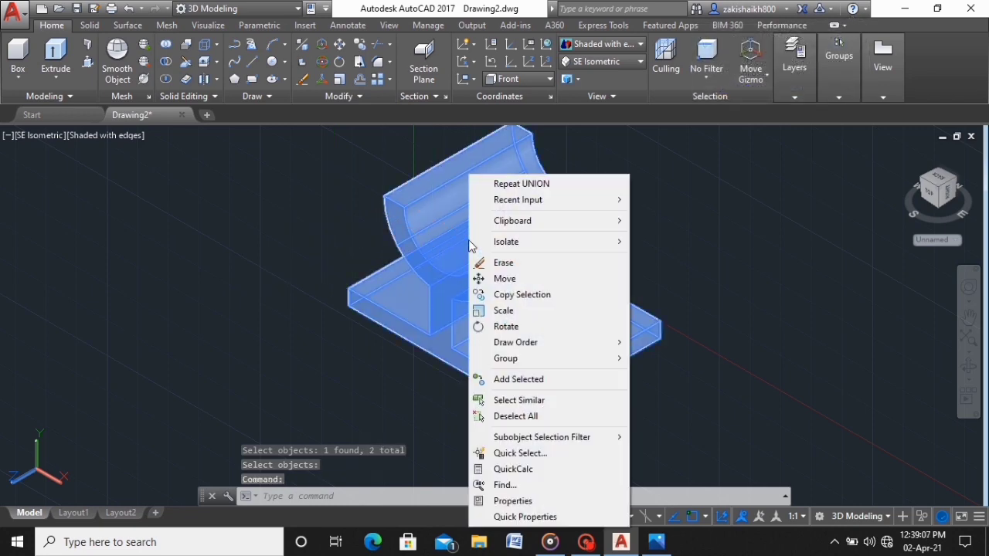
{"action": "left_click", "coordinate": [529, 503]}
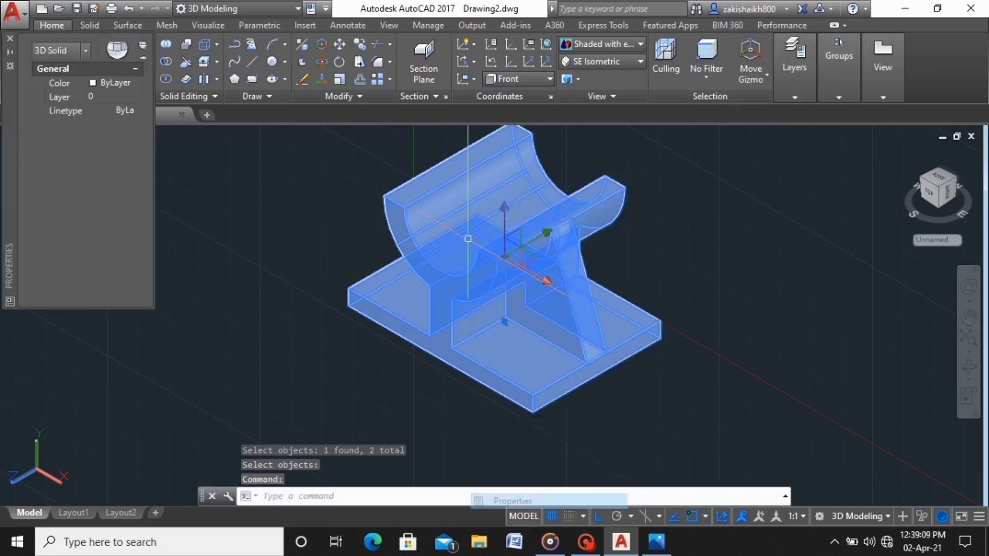
{"action": "left_click", "coordinate": [103, 85]}
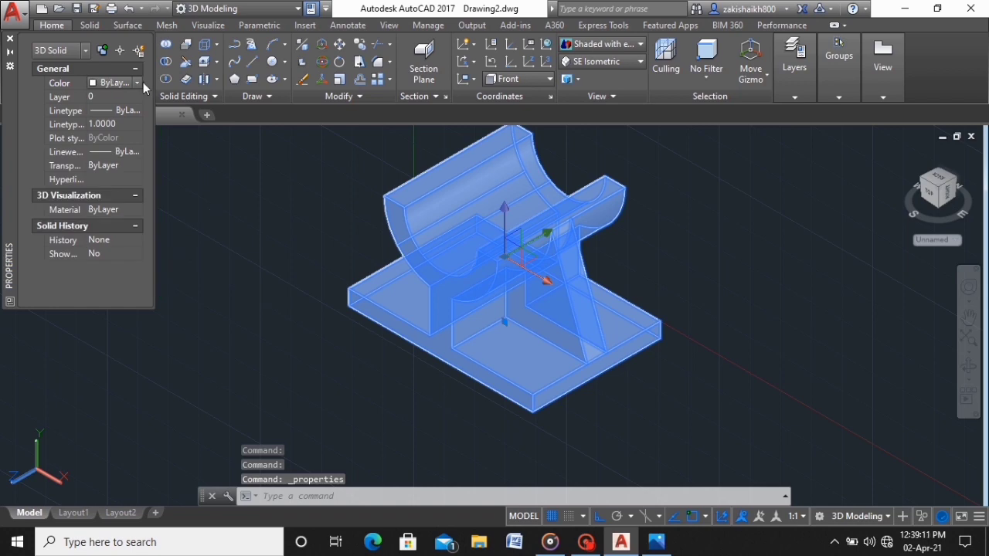
{"action": "left_click", "coordinate": [139, 83]}
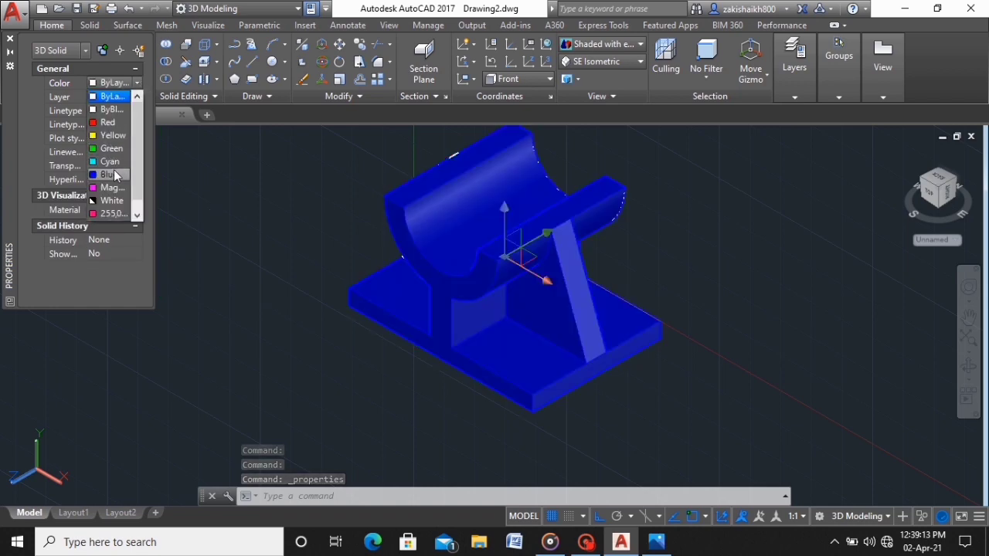
{"action": "left_click", "coordinate": [117, 188]}
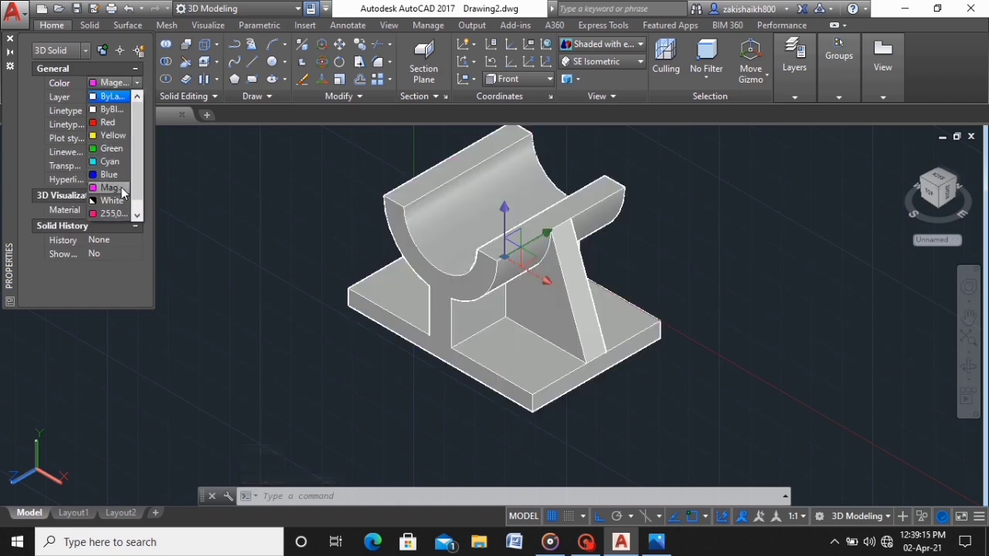
{"action": "key", "text": "Escape"}
{"action": "key", "text": "Escape"}
{"action": "key", "text": "Escape"}
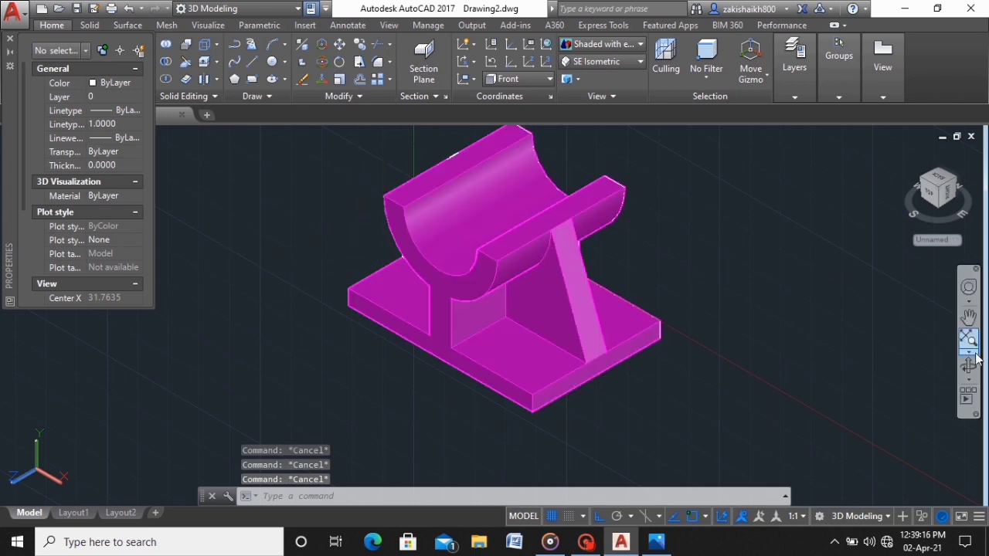
{"action": "left_click", "coordinate": [971, 368]}
Orbit to a near-front view and union the grey left gusset with the magenta body
{"action": "mouse_move", "coordinate": [781, 289]}
{"action": "left_mouse_down"}
{"action": "mouse_move", "coordinate": [821, 289]}
{"action": "mouse_move", "coordinate": [842, 317]}
{"action": "left_mouse_up"}
{"action": "key", "text": "Escape"}
{"action": "key", "text": "Escape"}
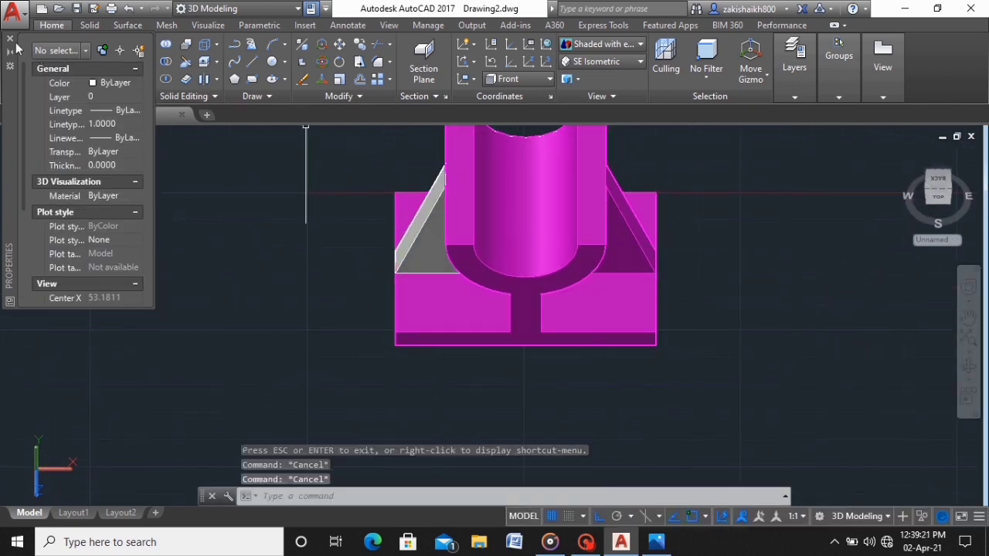
{"action": "left_click", "coordinate": [10, 40]}
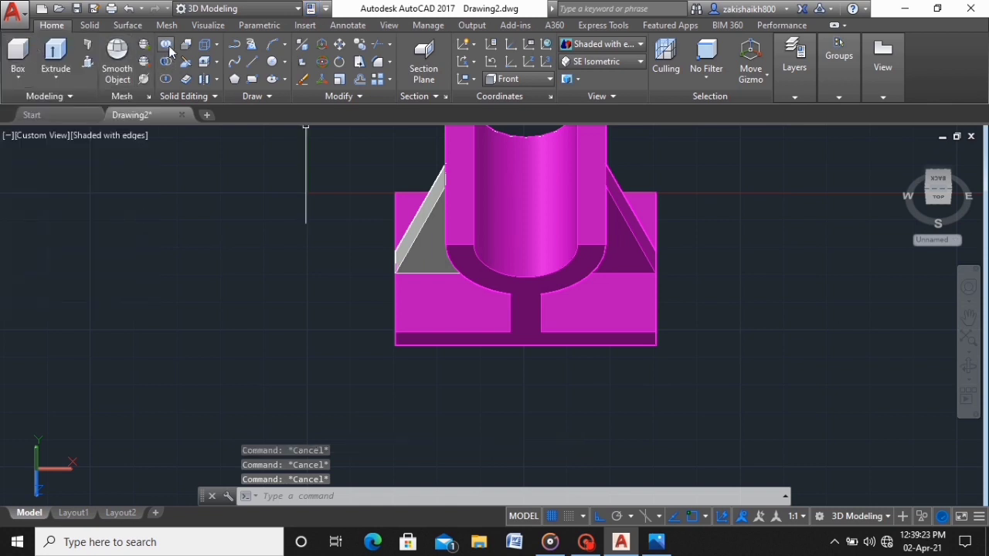
{"action": "left_click", "coordinate": [169, 46]}
{"action": "left_click", "coordinate": [438, 242]}
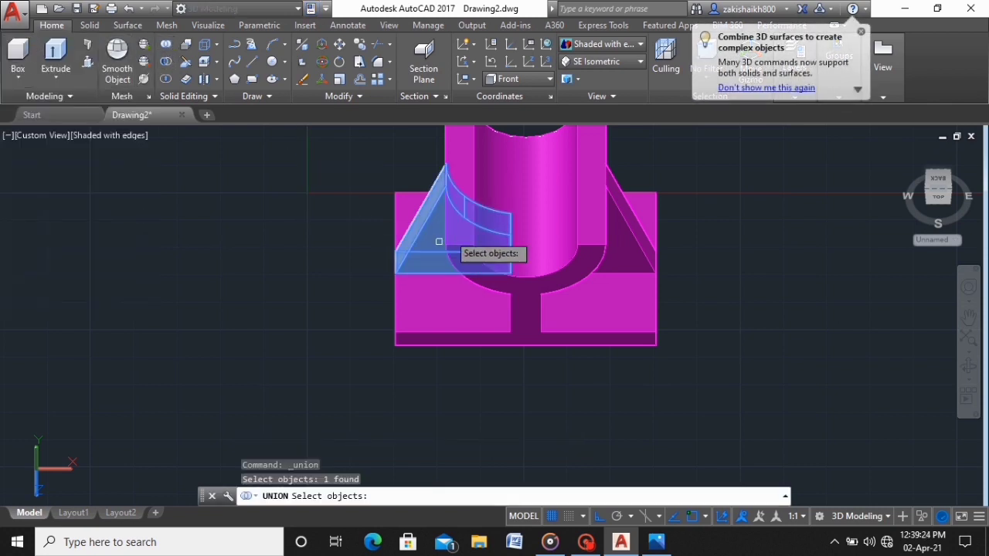
{"action": "left_click", "coordinate": [478, 192]}
{"action": "key", "text": "Return"}
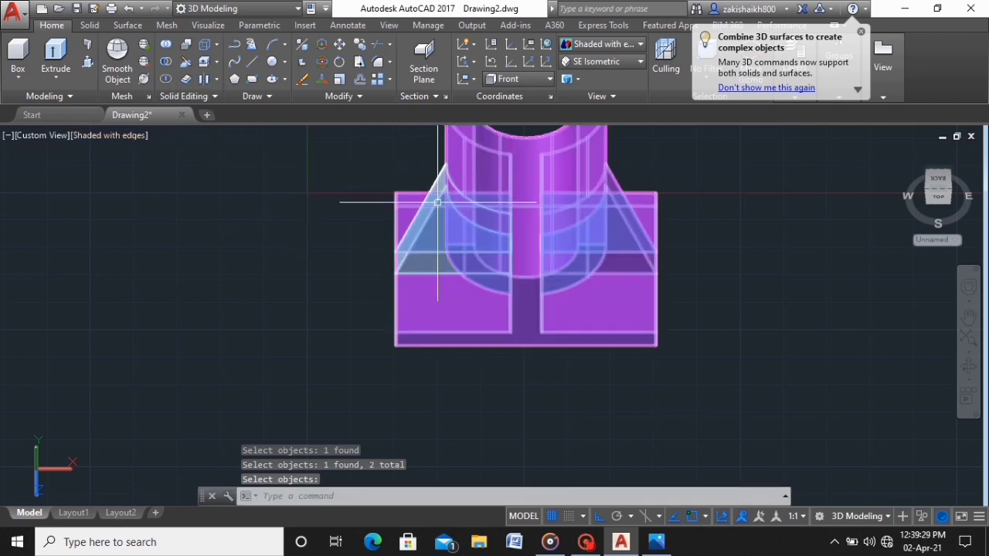
{"action": "key", "text": "Return"}
Set the combined solid's colour to Magenta in Properties
{"action": "right_click", "coordinate": [437, 195]}
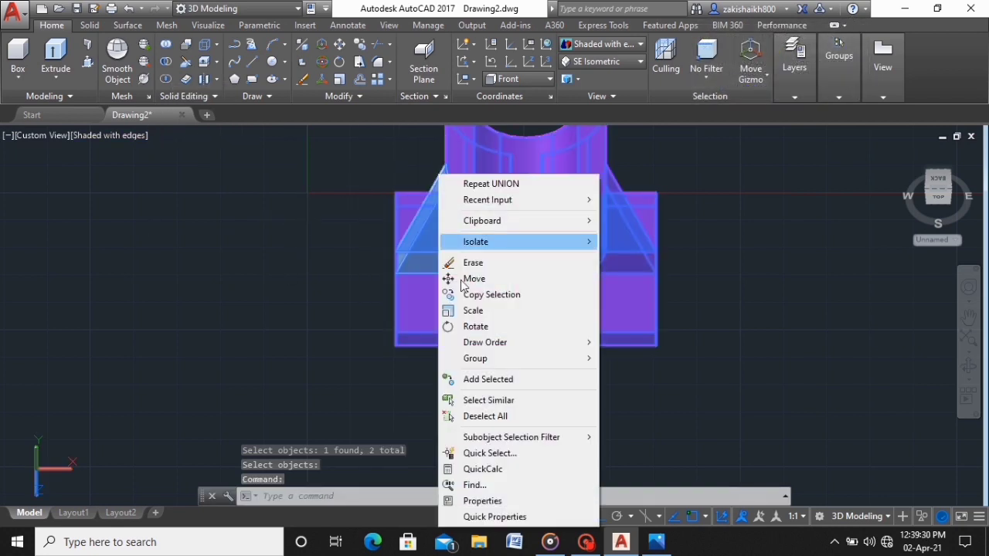
{"action": "left_click", "coordinate": [493, 501]}
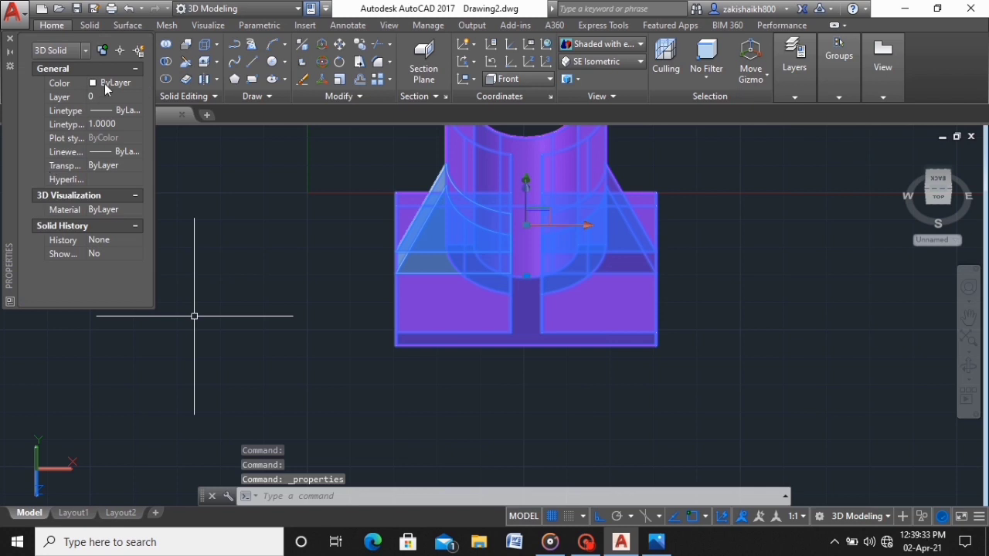
{"action": "left_click", "coordinate": [138, 83]}
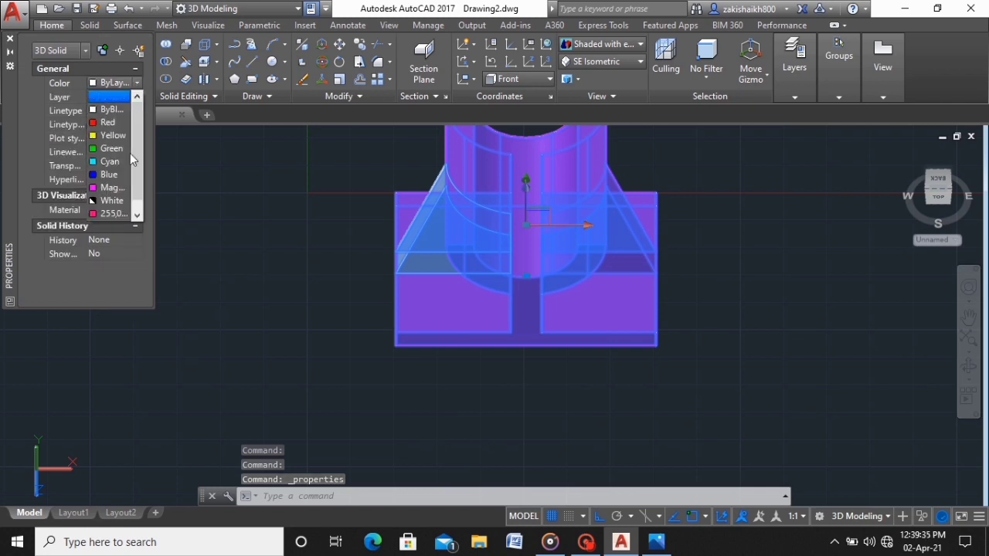
{"action": "left_click", "coordinate": [113, 187]}
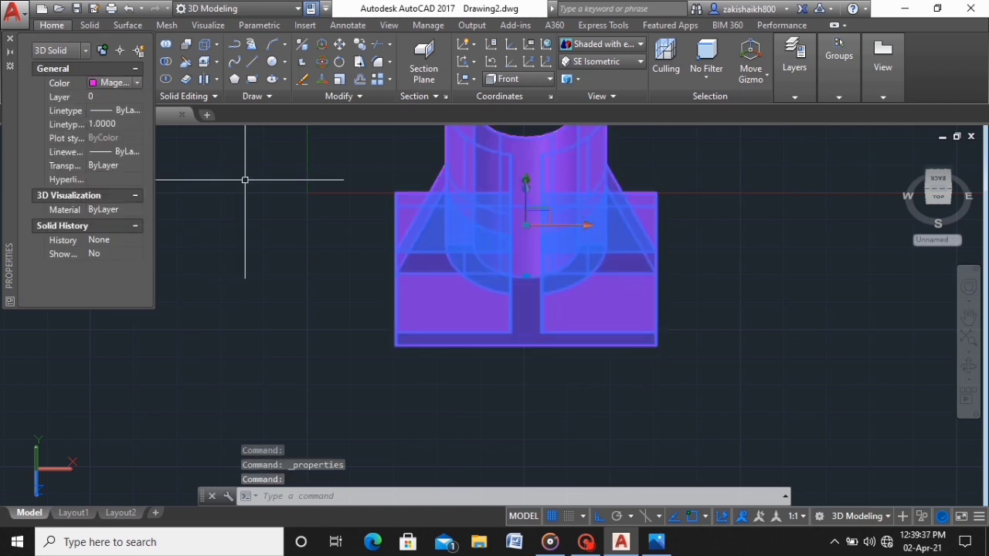
{"action": "left_click", "coordinate": [10, 39]}
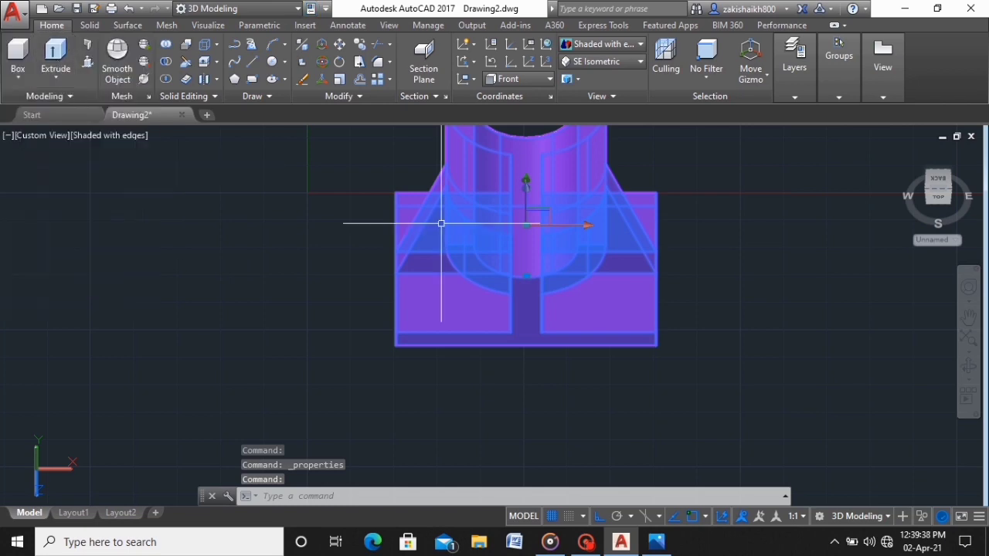
Orbit the finished magenta bracket to an isometric view
{"action": "left_click", "coordinate": [968, 367]}
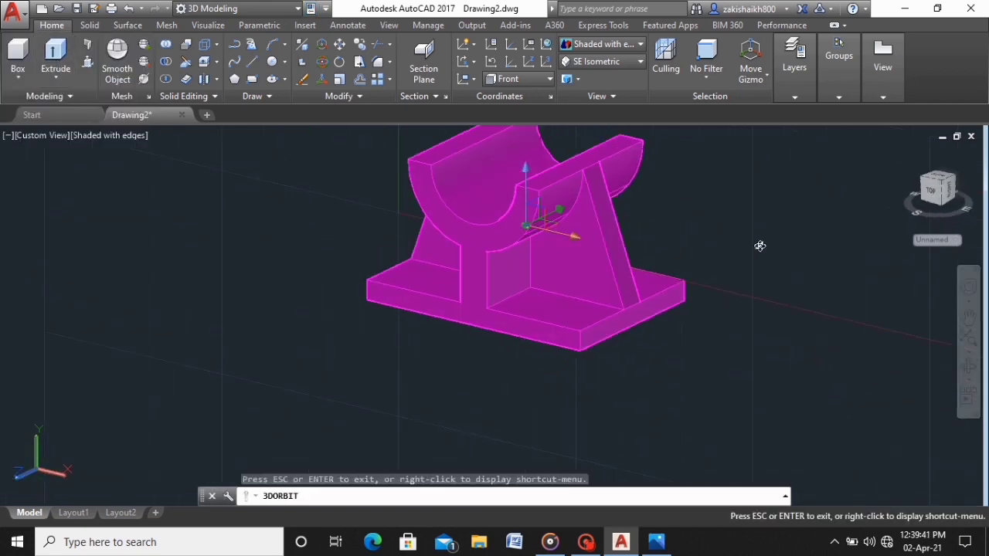